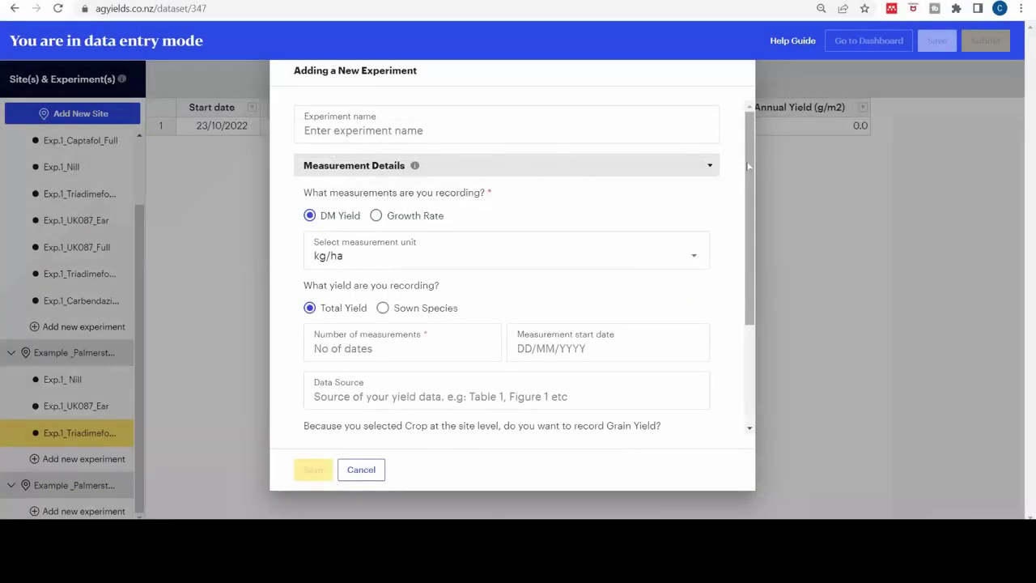
Examine the system treatments offered for the new experiment.
{"action": "scroll", "coordinate": [701, 385], "scroll_direction": "down", "scroll_amount": 5}
{"action": "left_click", "coordinate": [688, 390]}
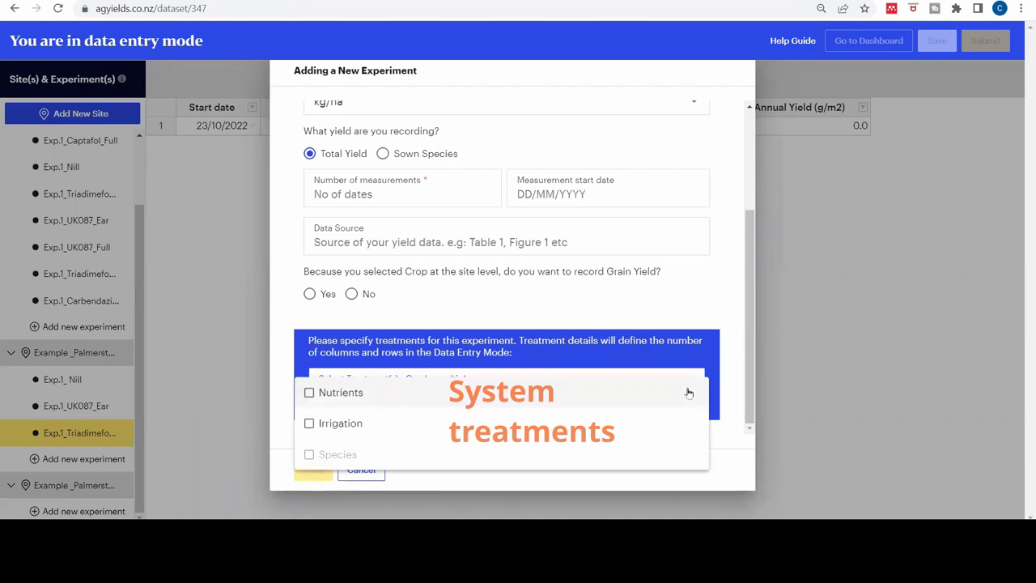
{"action": "left_click", "coordinate": [723, 360]}
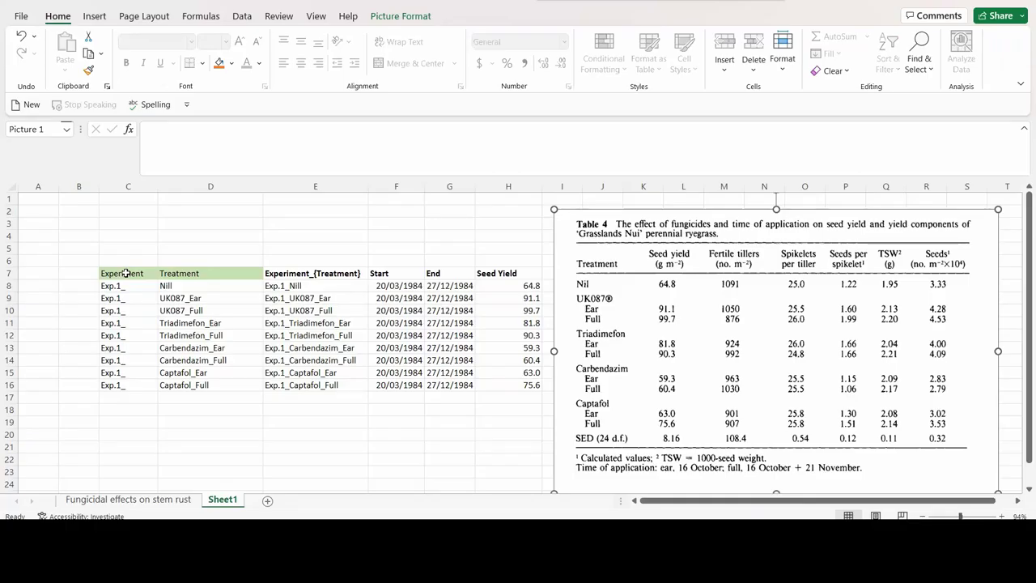
In the Excel sheet, review the Experiment, Treatment and combined Experiment_{Treatment} columns, rows 7 to 16, one after another.
{"action": "left_click_drag", "start_coordinate": [126, 275], "coordinate": [124, 386]}
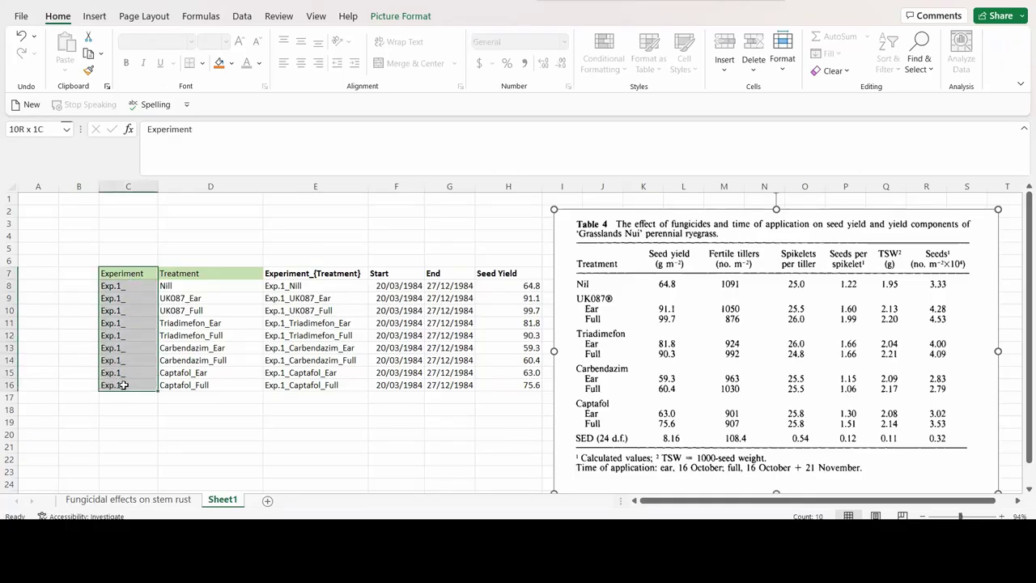
{"action": "left_click", "coordinate": [168, 455]}
{"action": "left_click_drag", "start_coordinate": [216, 274], "coordinate": [211, 396]}
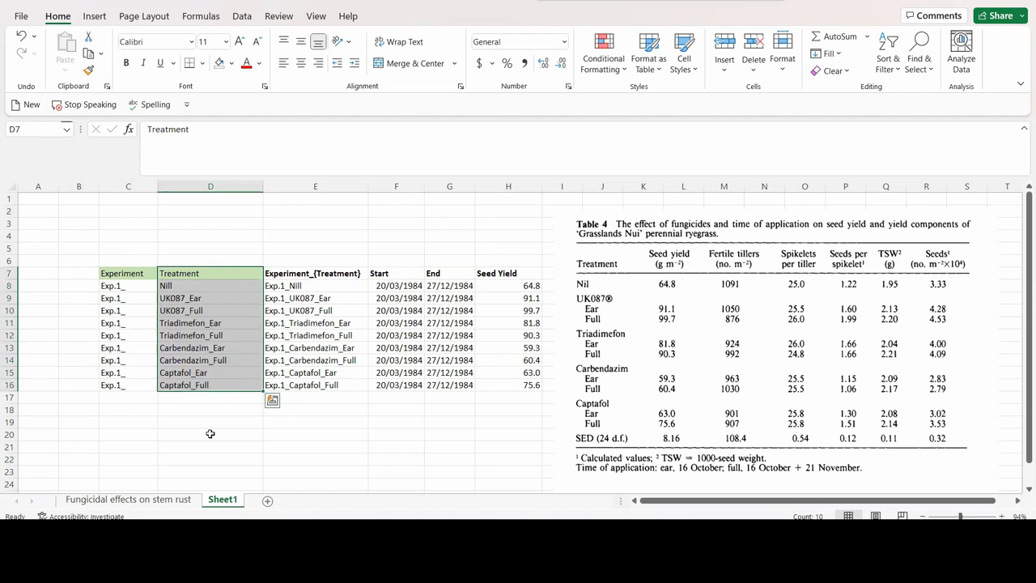
{"action": "left_click", "coordinate": [210, 434]}
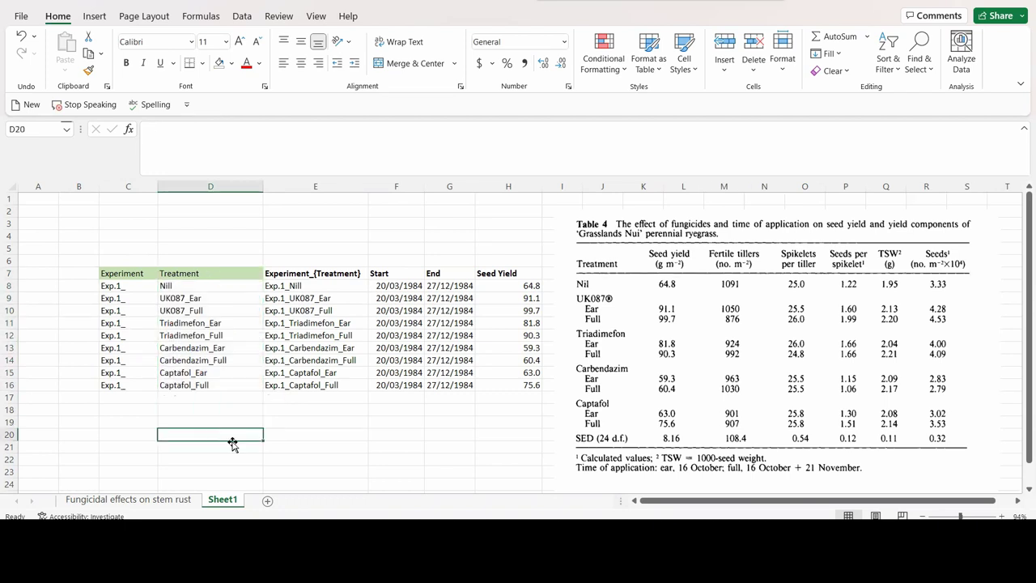
{"action": "left_click_drag", "start_coordinate": [294, 274], "coordinate": [295, 384]}
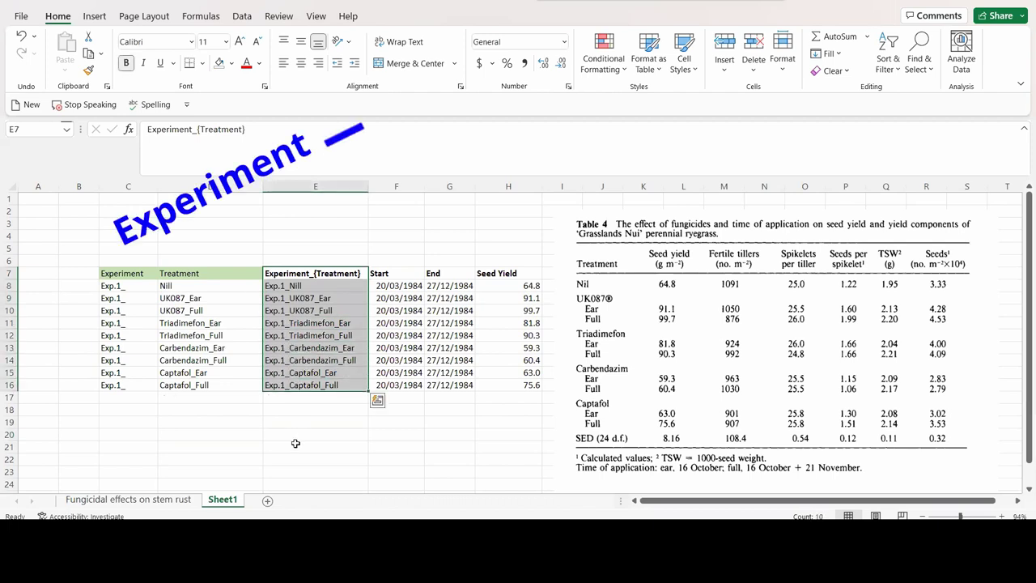
{"action": "left_click", "coordinate": [296, 443]}
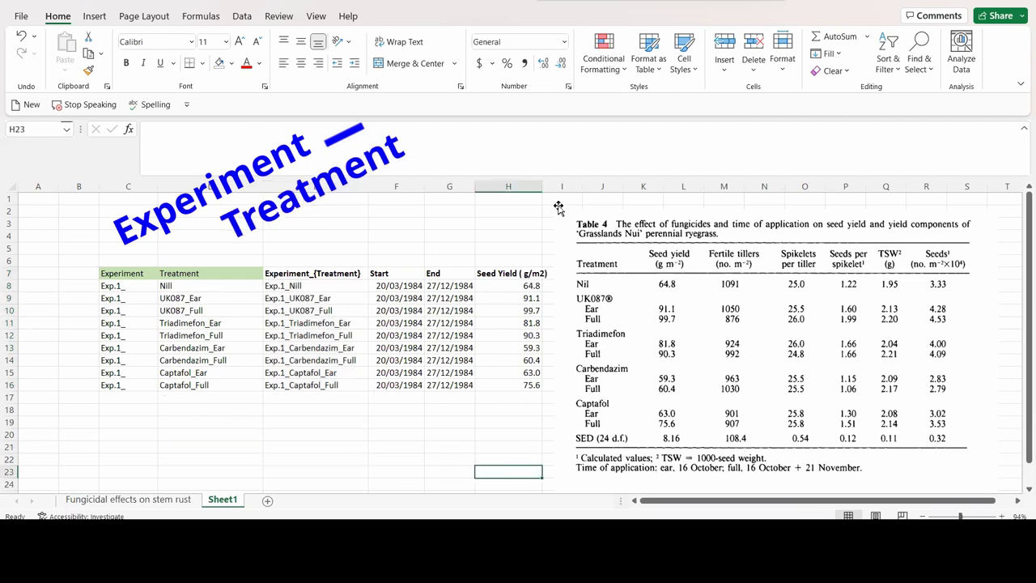
Shift the Table 4 picture away from the data and widen column H to fit its Seed Yield ( g/m2) heading.
{"action": "left_click_drag", "start_coordinate": [670, 284], "coordinate": [732, 283]}
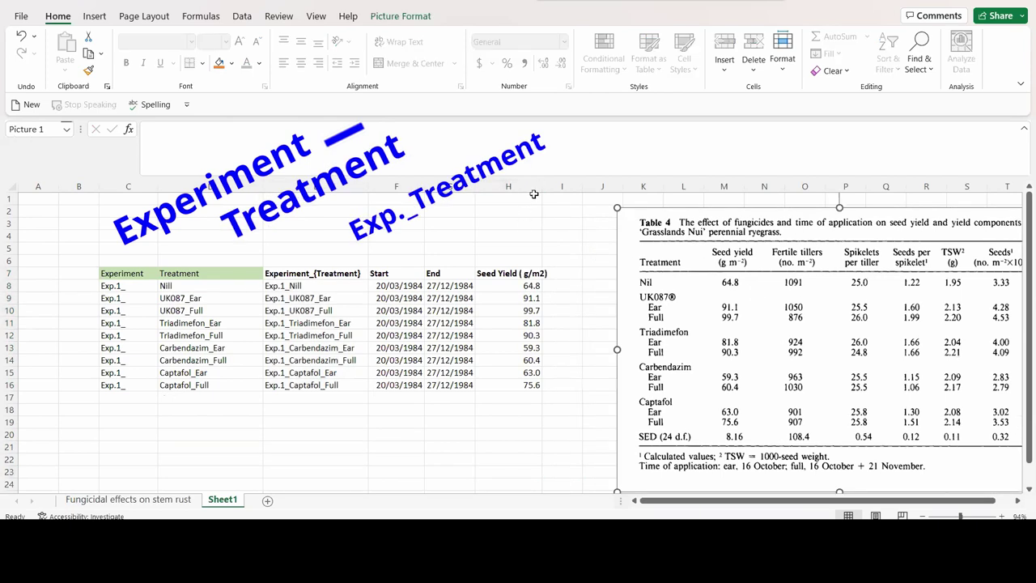
{"action": "left_click_drag", "start_coordinate": [544, 186], "coordinate": [562, 187]}
{"action": "left_click", "coordinate": [591, 297]}
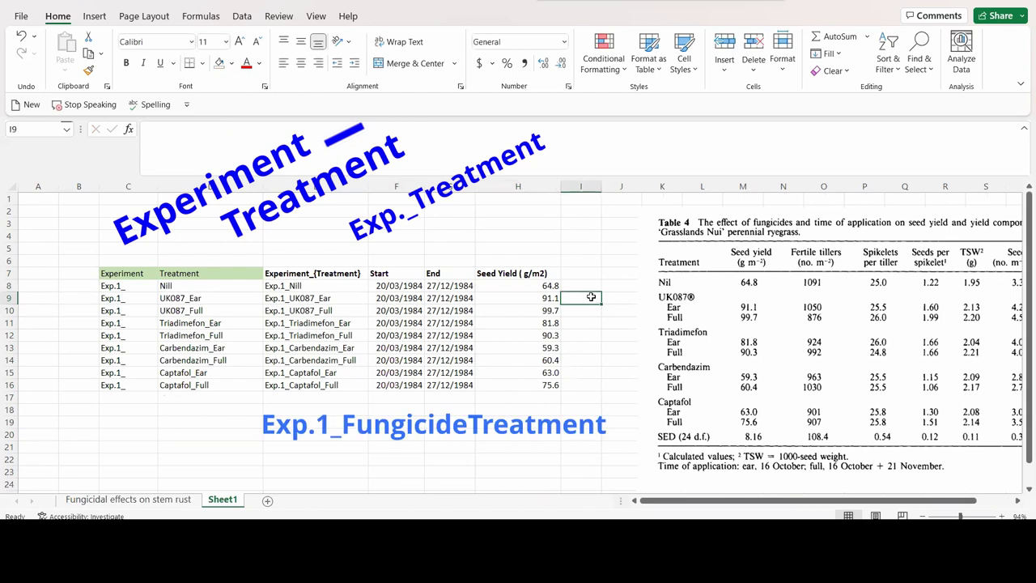
{"action": "left_click", "coordinate": [613, 370]}
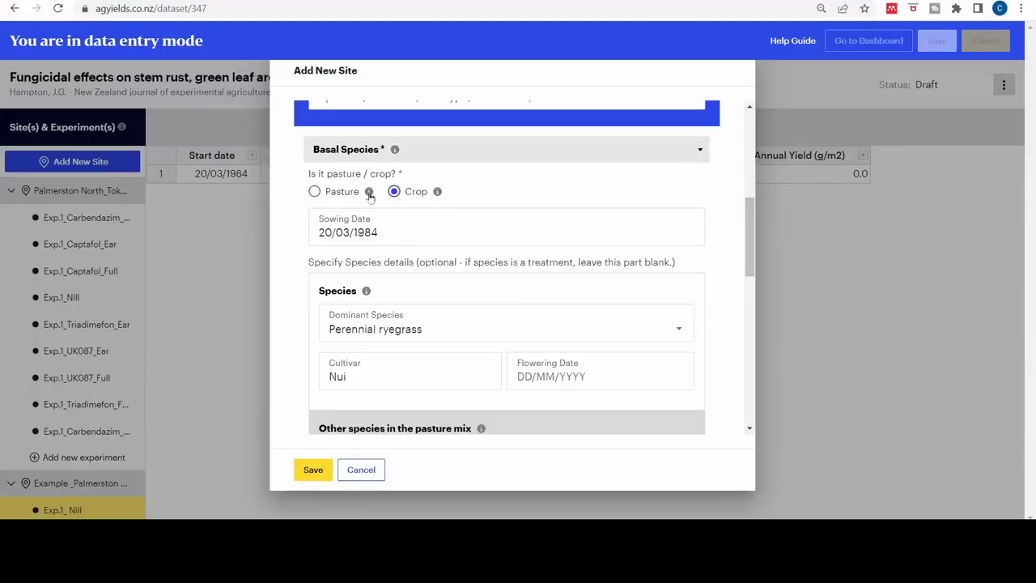
In the AgYields site form, read the explanations of the Pasture and Crop options, keeping Crop selected under Basal Species.
{"action": "mouse_move", "coordinate": [369, 195]}
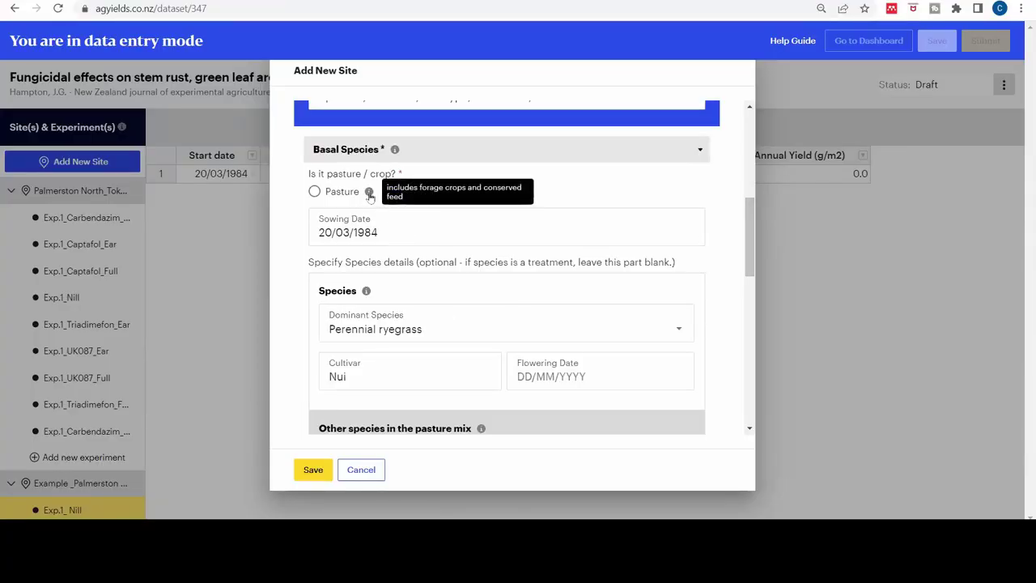
{"action": "left_click", "coordinate": [394, 191]}
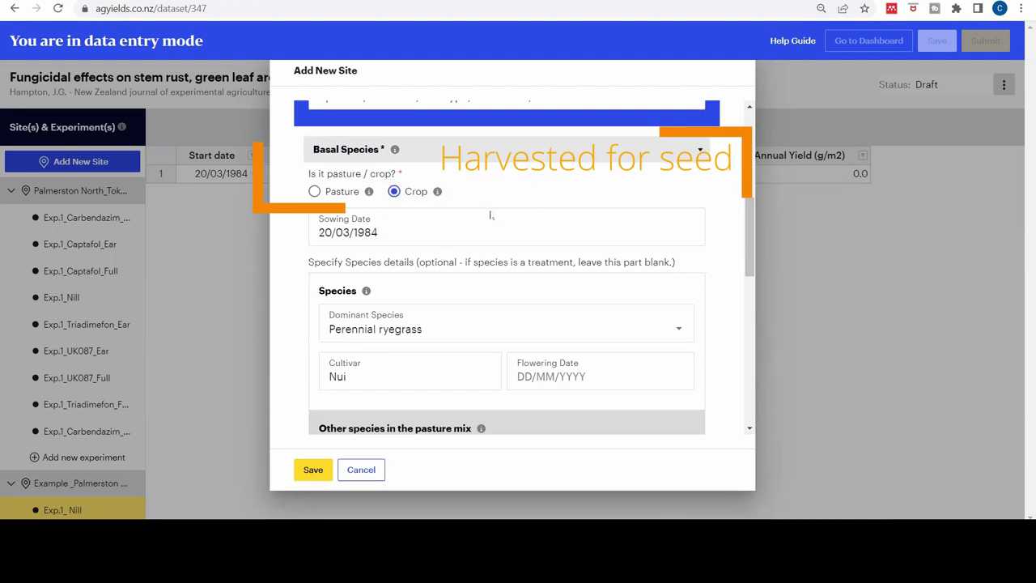
{"action": "mouse_move", "coordinate": [437, 195]}
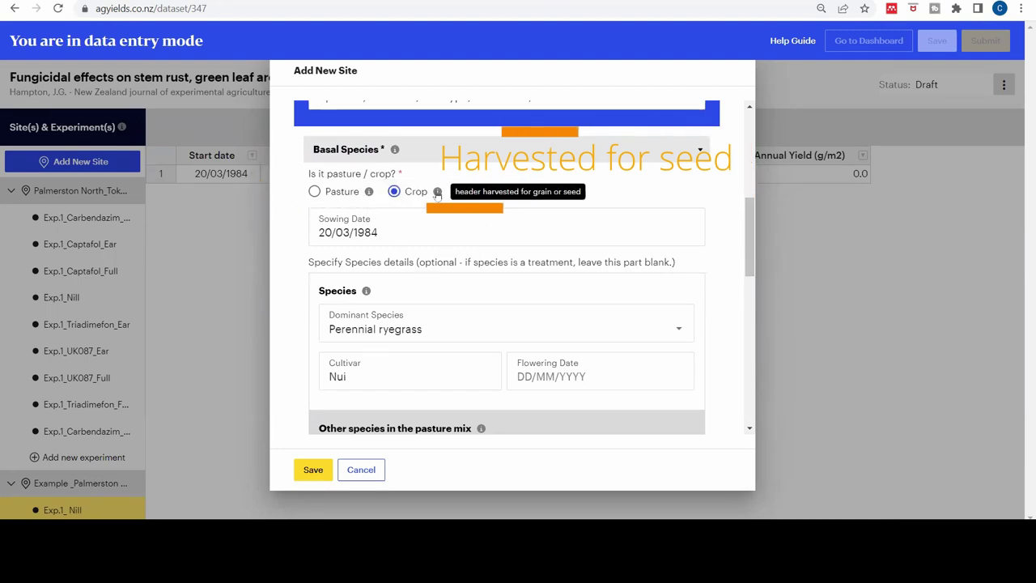
Check the site's remaining species, nutrient, soil, harvest and defoliation settings, then save the site.
{"action": "scroll", "coordinate": [538, 338], "scroll_direction": "down", "scroll_amount": 4}
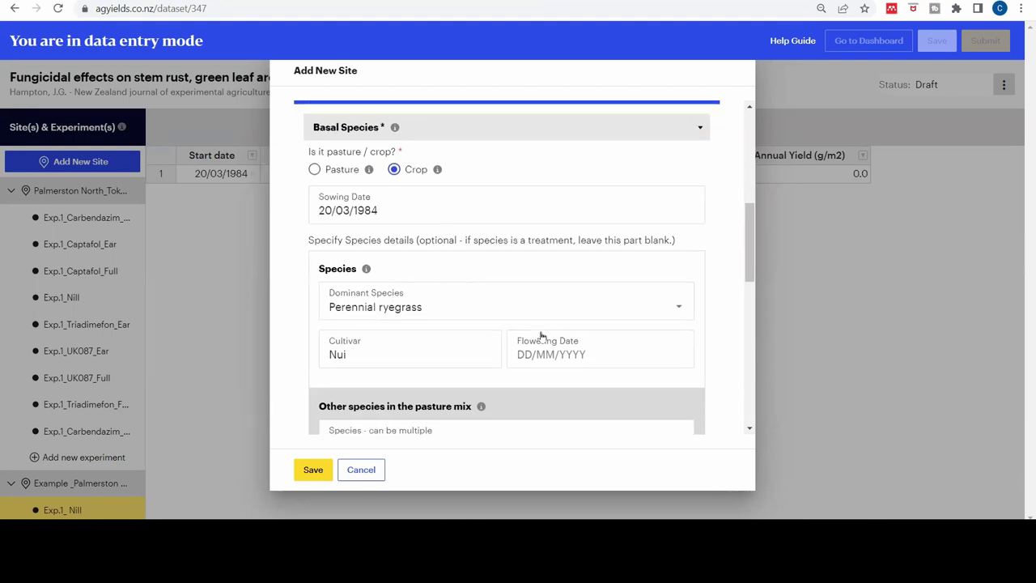
{"action": "scroll", "coordinate": [550, 332], "scroll_direction": "down", "scroll_amount": 2}
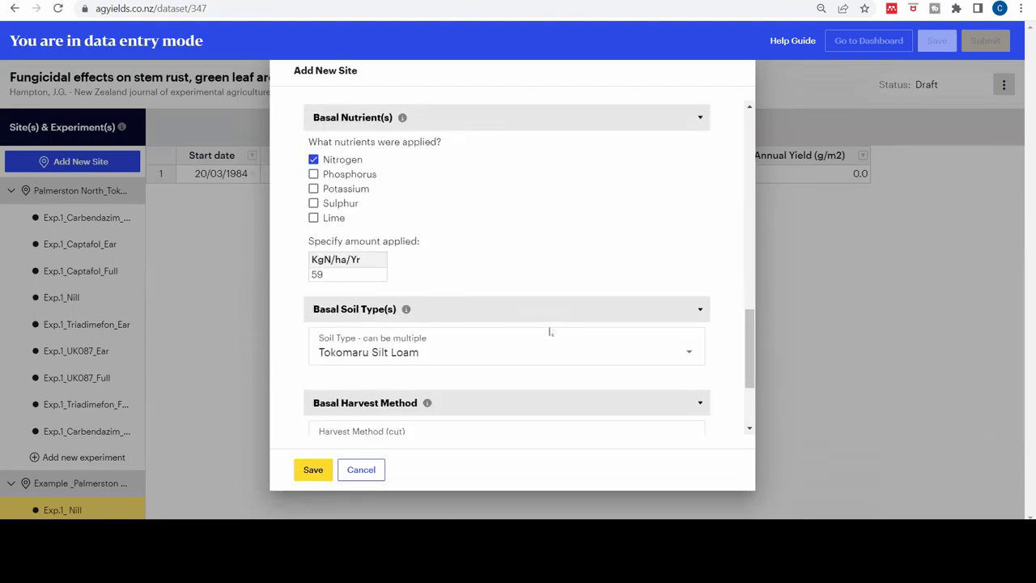
{"action": "scroll", "coordinate": [550, 331], "scroll_direction": "down", "scroll_amount": 2}
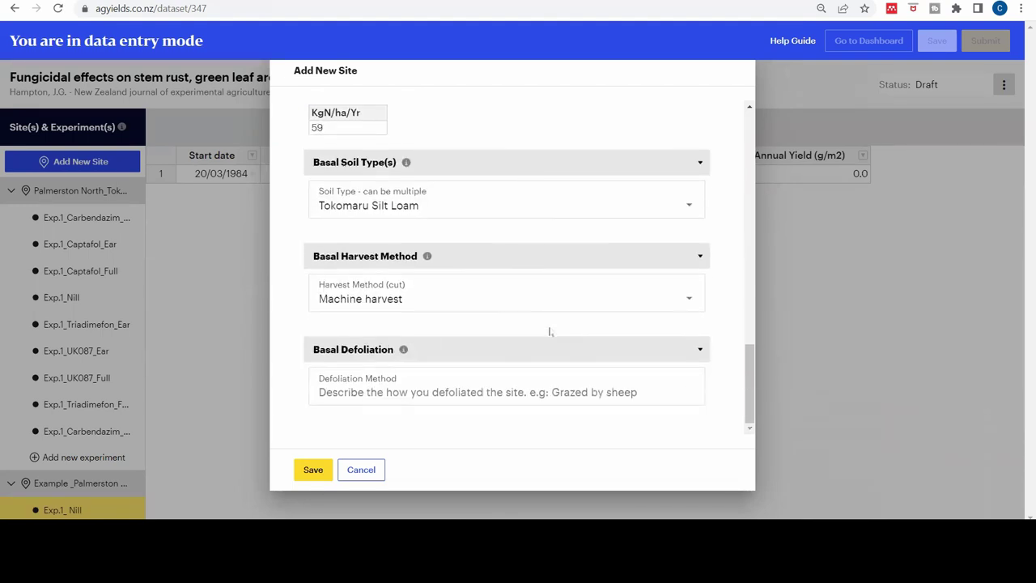
{"action": "left_click", "coordinate": [321, 470]}
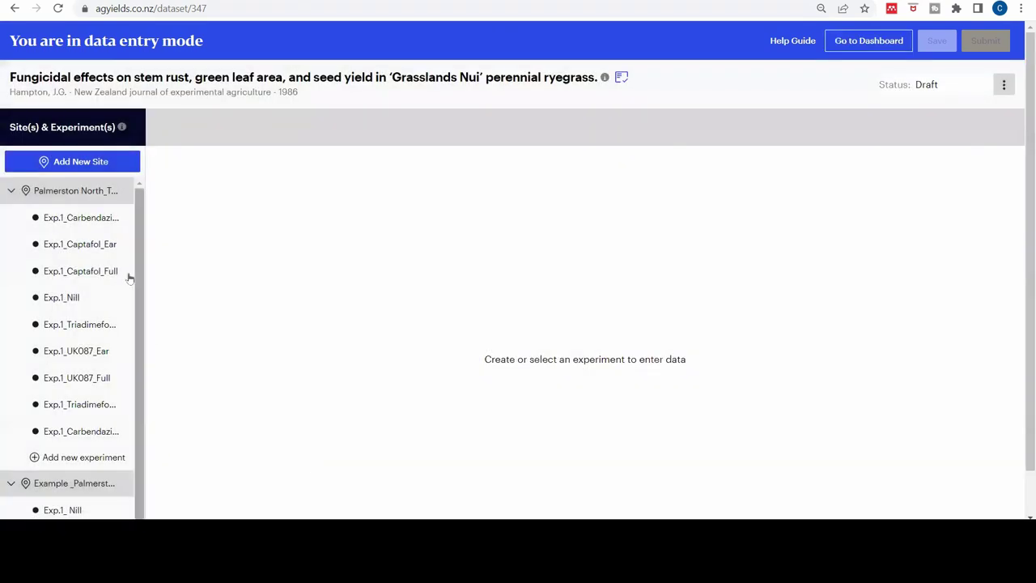
Set up an experiment named Exp.1_UK087_Ear at the Example _Palmerston North_Tokomaru soil site, with g/m2 as its measurement unit.
{"action": "scroll", "coordinate": [130, 273], "scroll_direction": "down", "scroll_amount": 1}
{"action": "left_click", "coordinate": [83, 489]}
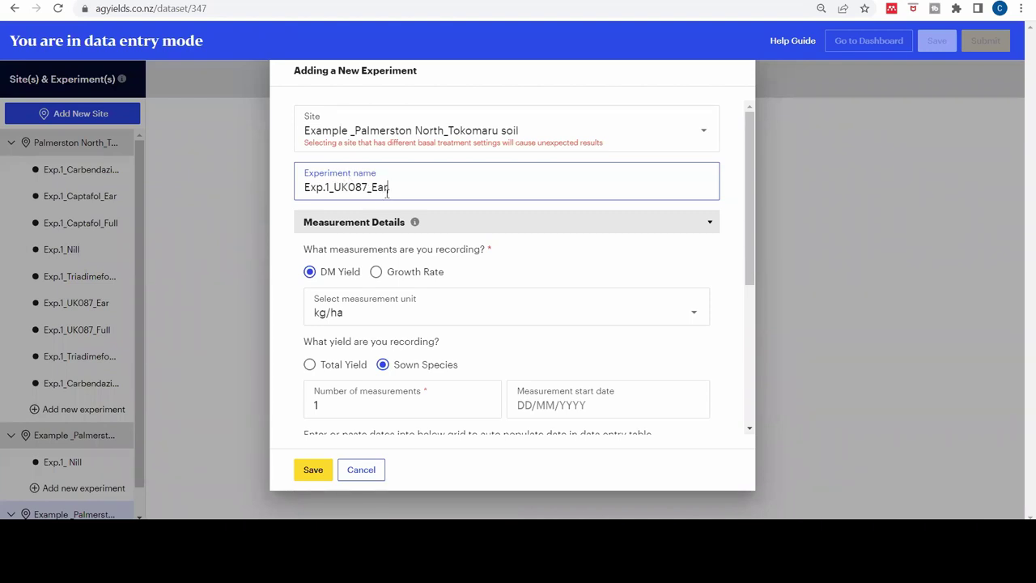
{"action": "left_click", "coordinate": [338, 322]}
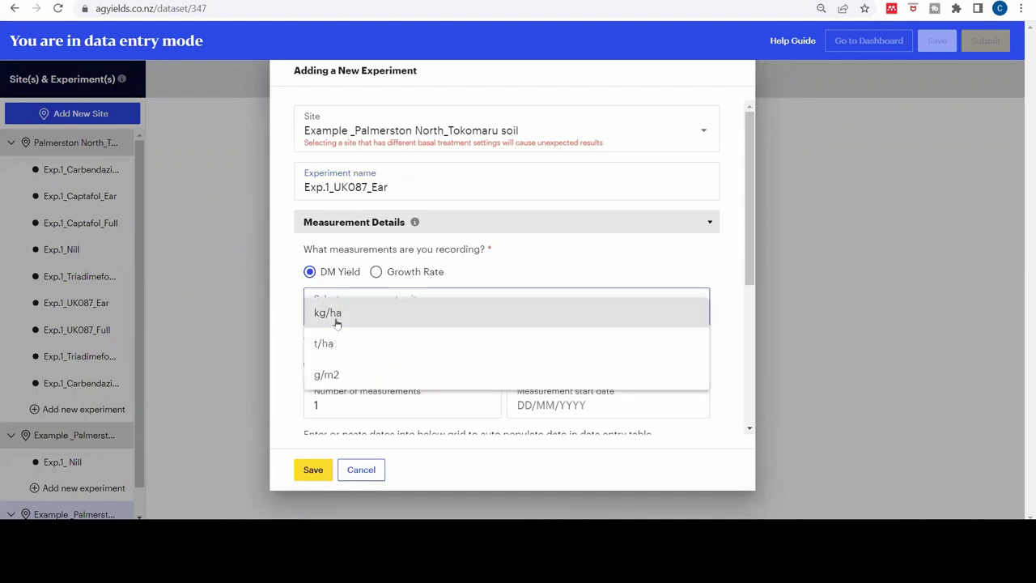
{"action": "left_click", "coordinate": [347, 374]}
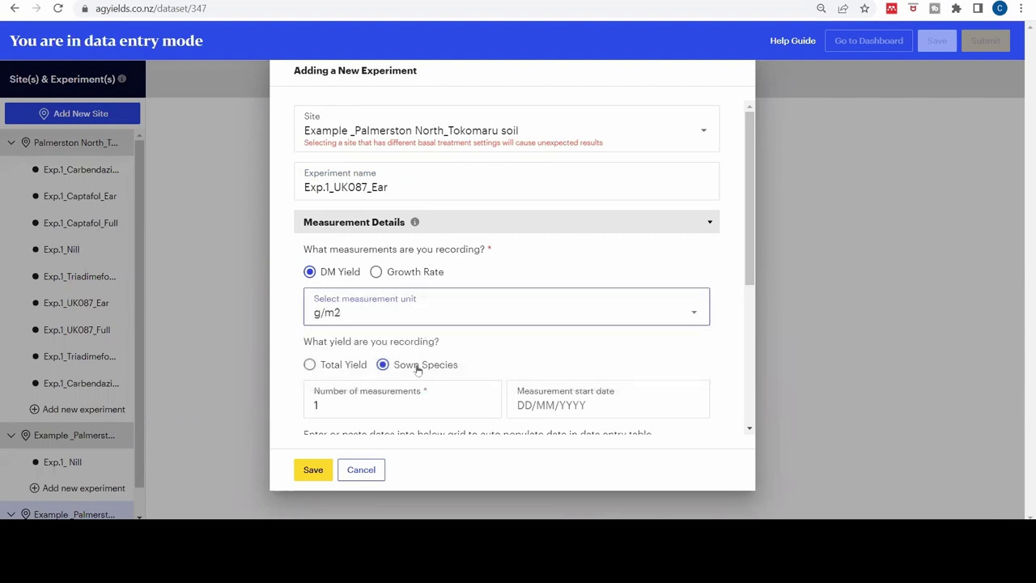
Choose Yes for recording grain yield and save the experiment.
{"action": "scroll", "coordinate": [427, 366], "scroll_direction": "down", "scroll_amount": 3}
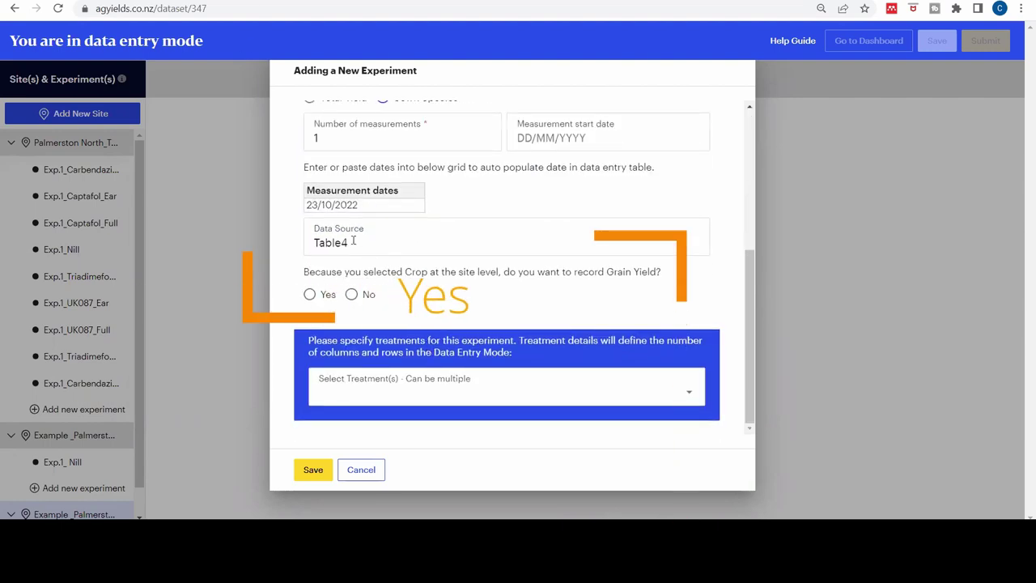
{"action": "left_click", "coordinate": [310, 296]}
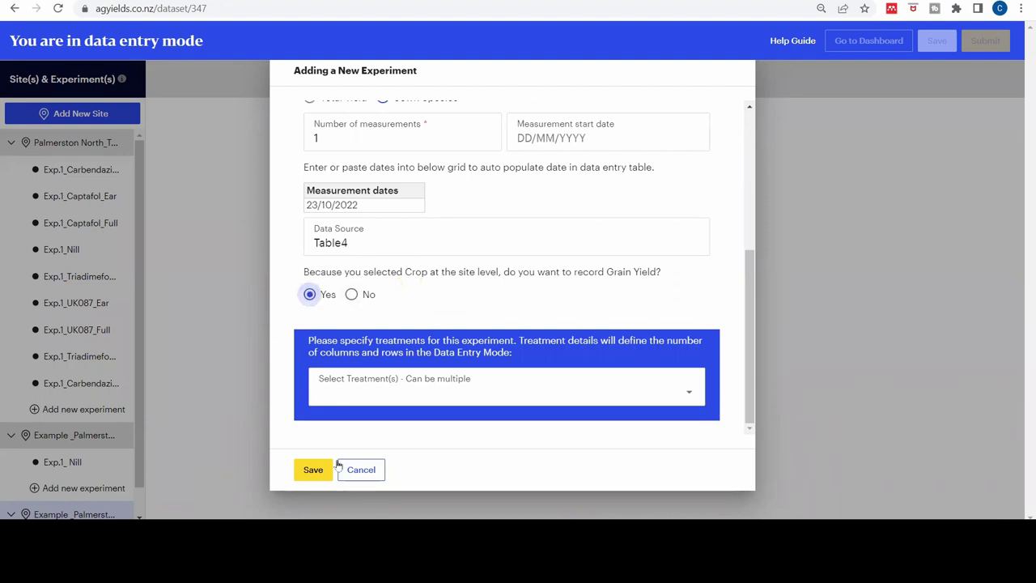
{"action": "left_click", "coordinate": [314, 469]}
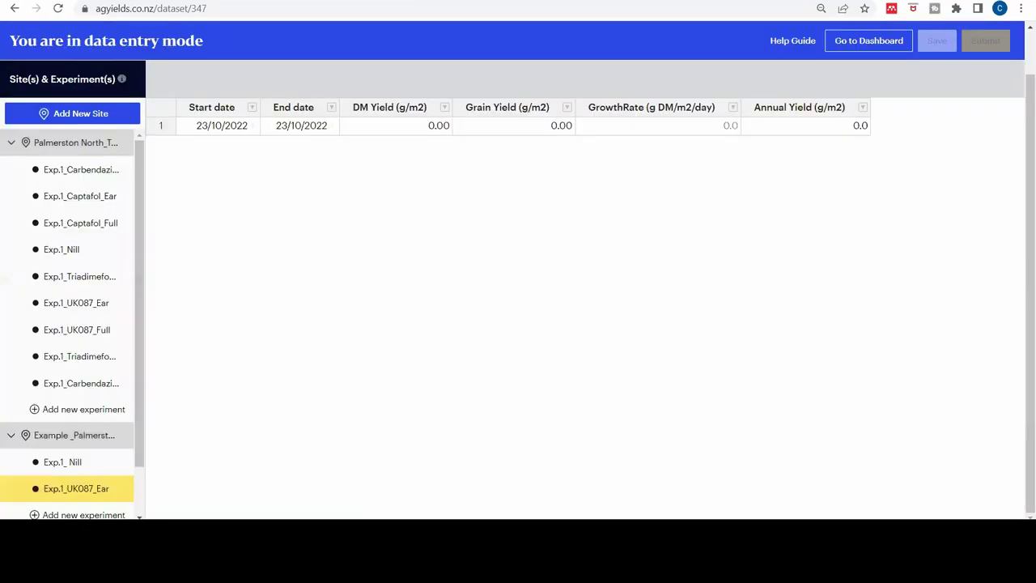
Copy the start date, end date and seed yield of Exp.1_UK087_Ear from the Excel sheet into the experiment's AgYields data row.
{"action": "key", "text": "alt+Tab"}
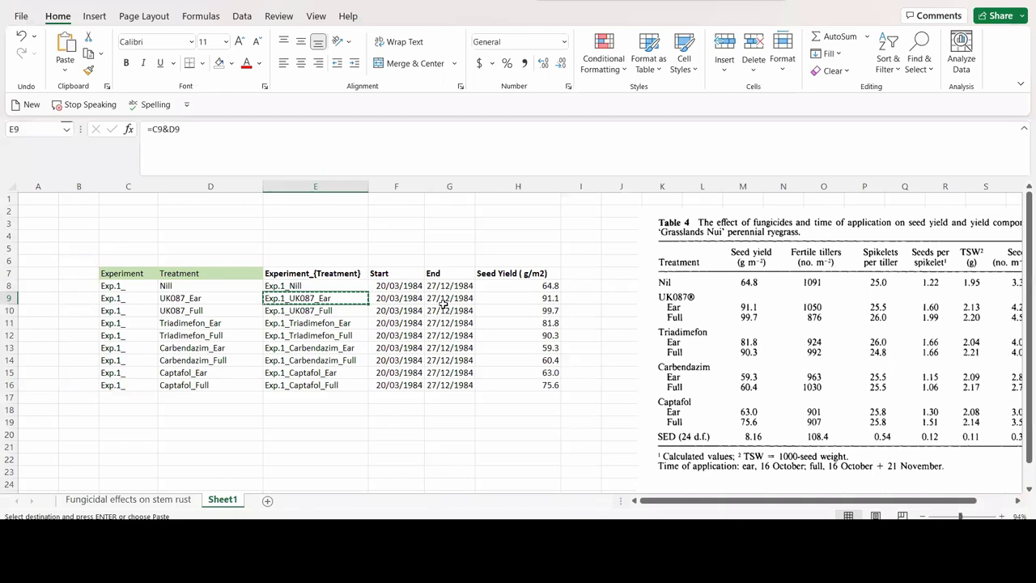
{"action": "left_click_drag", "start_coordinate": [381, 298], "coordinate": [526, 298]}
{"action": "key", "text": "ctrl+c"}
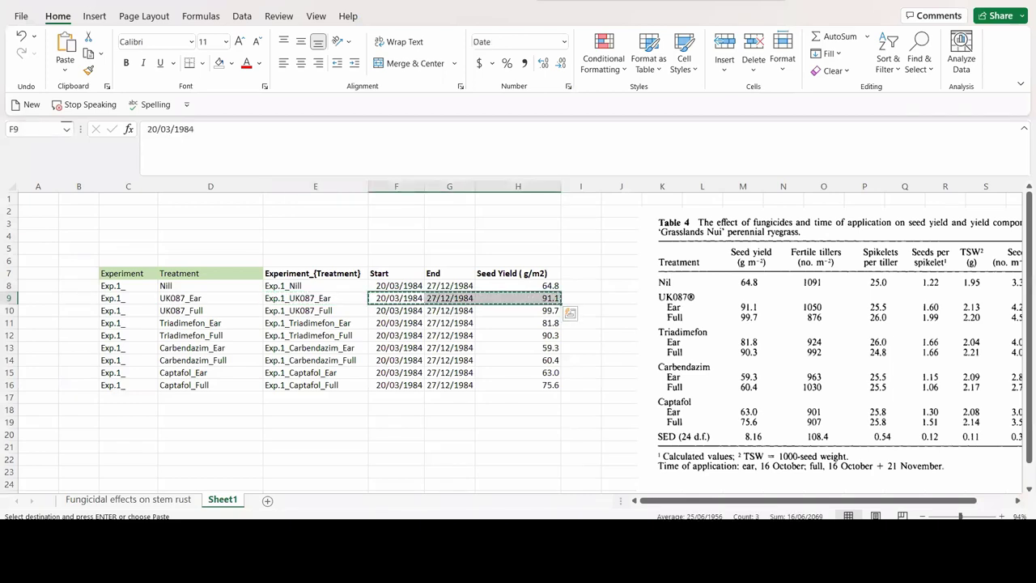
{"action": "key", "text": "alt+Tab"}
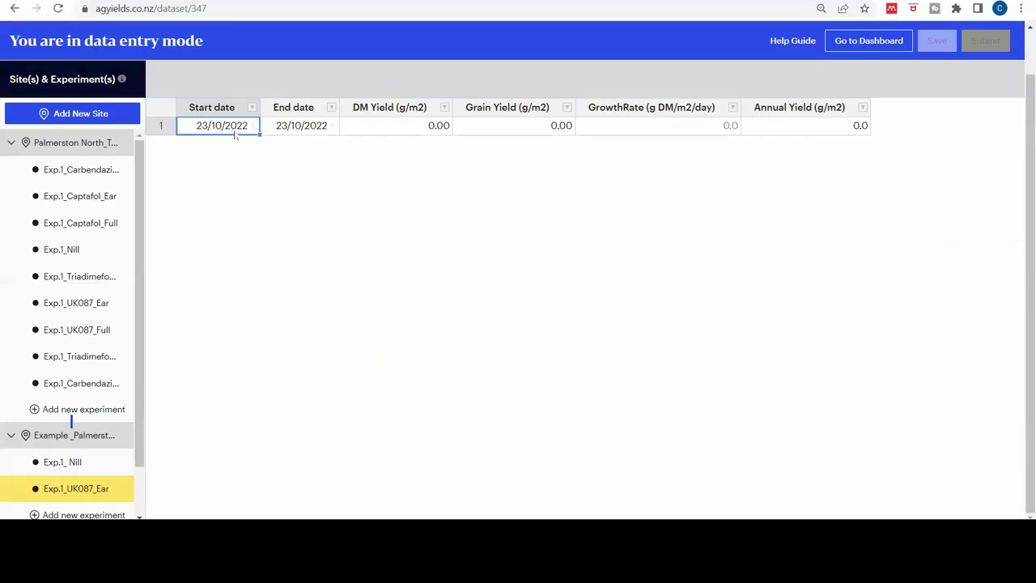
{"action": "key", "text": "ctrl+v"}
Clear the DM Yield value, enter 91.10 as the Grain Yield instead, and save the data row.
{"action": "left_click", "coordinate": [397, 124]}
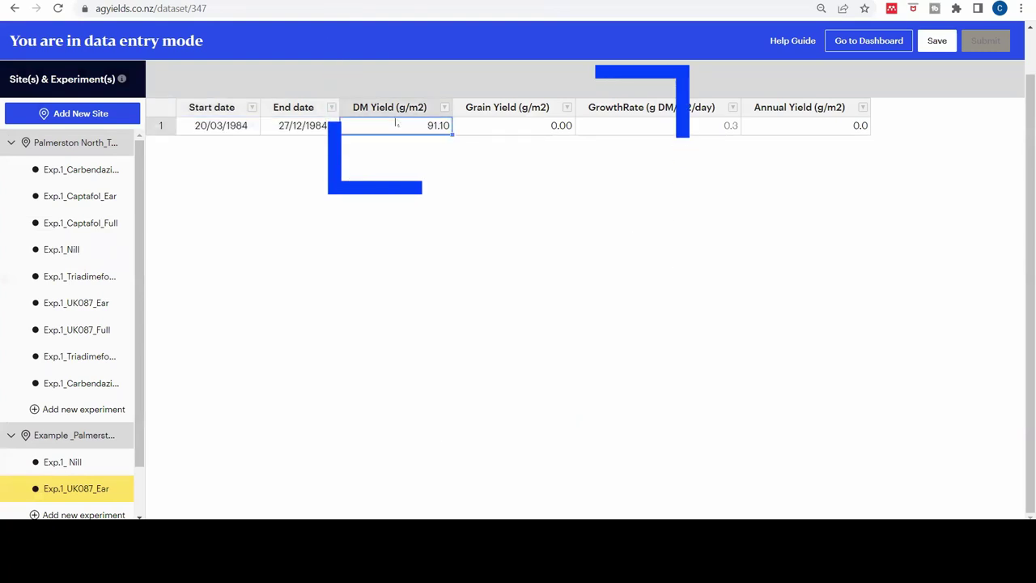
{"action": "key", "text": "Delete"}
{"action": "left_click", "coordinate": [500, 127]}
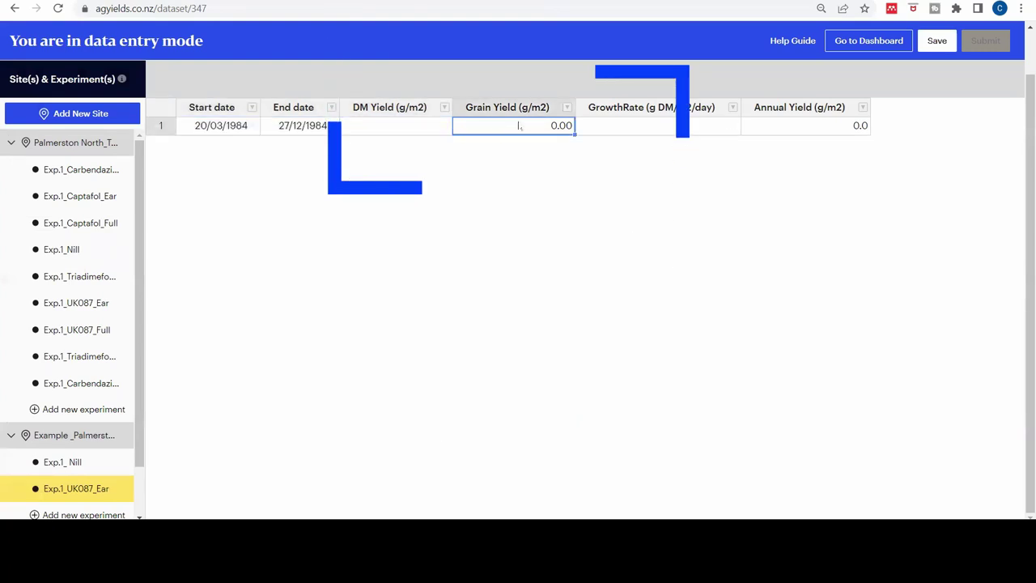
{"action": "key", "text": "ctrl+v"}
{"action": "left_click", "coordinate": [936, 41]}
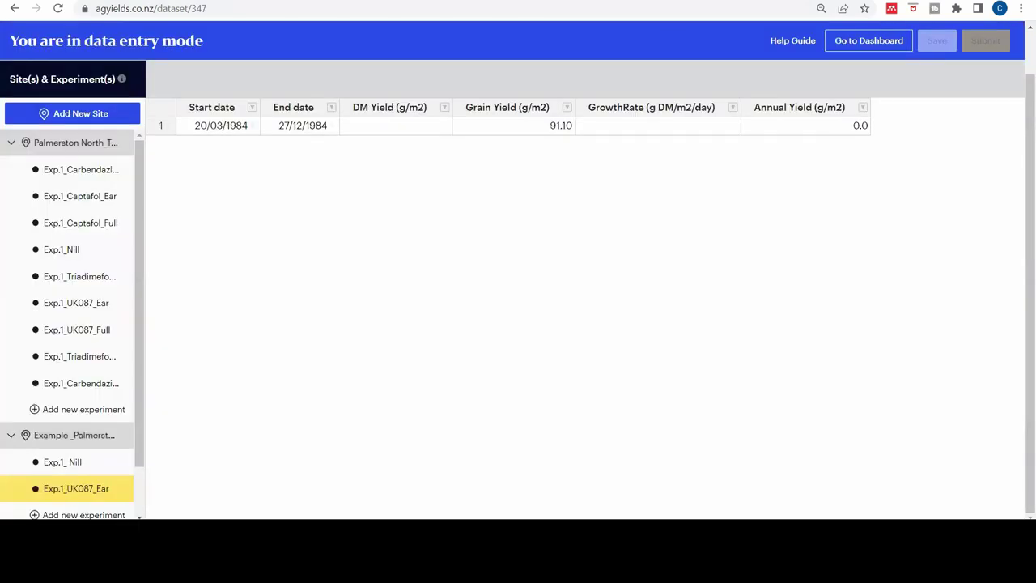
Duplicate the Exp.1_UK087_Ear experiment and name the copy Exp.1_Triadimefon_Ear, using the name copied from the Excel sheet.
{"action": "scroll", "coordinate": [127, 433], "scroll_direction": "down", "scroll_amount": 1}
{"action": "left_click", "coordinate": [127, 433]}
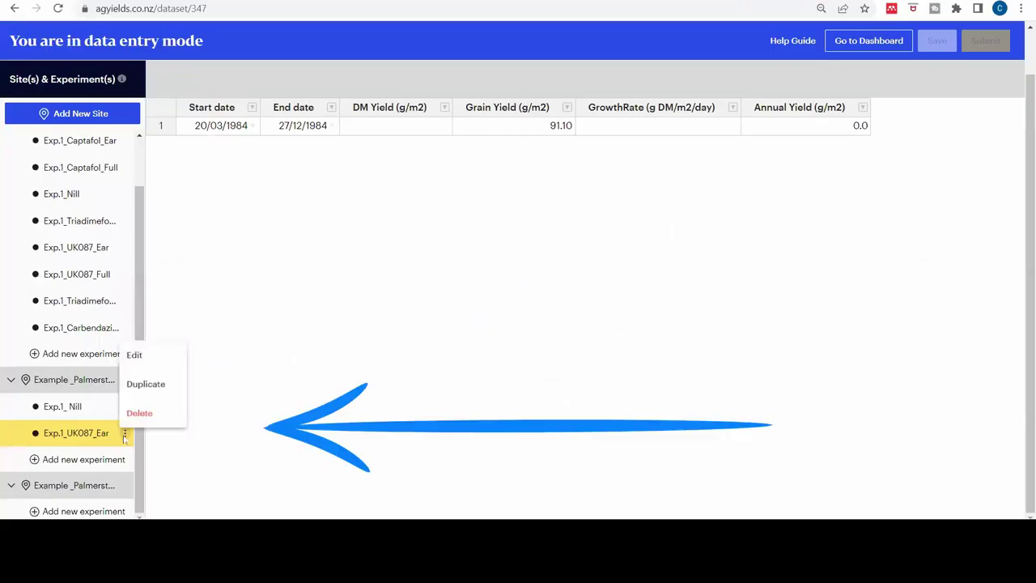
{"action": "left_click", "coordinate": [146, 385]}
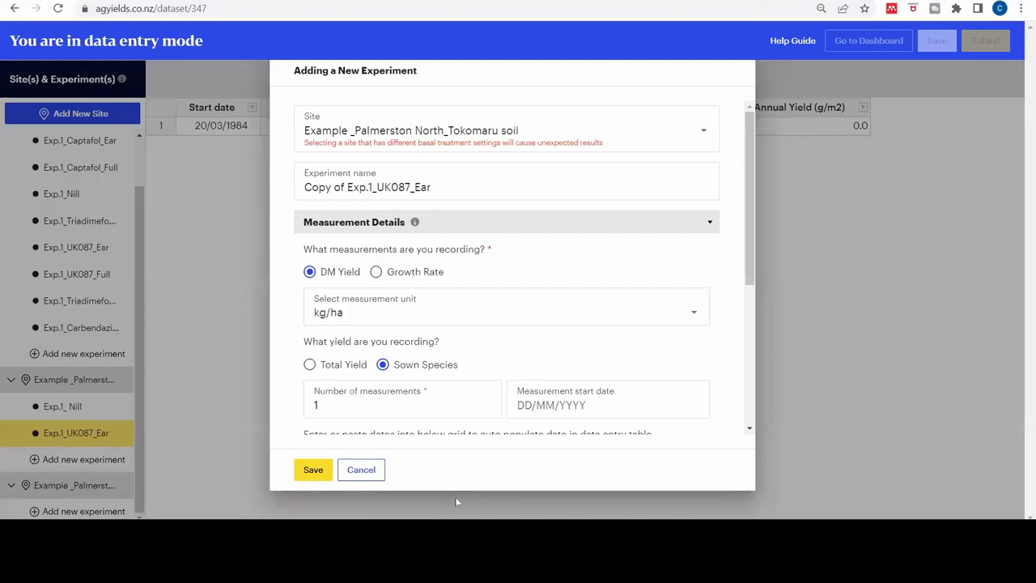
{"action": "key", "text": "alt+Tab"}
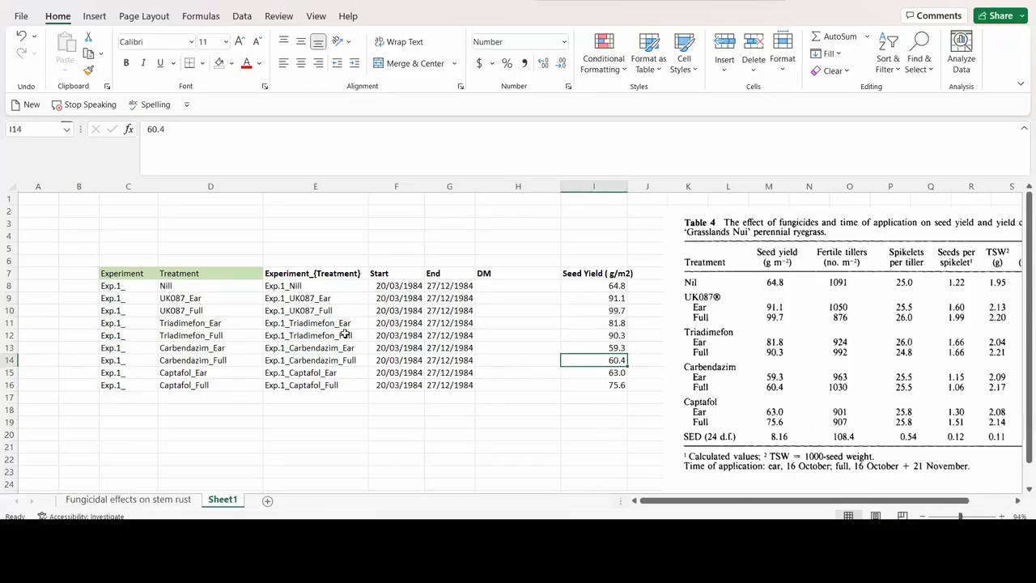
{"action": "left_click", "coordinate": [315, 323]}
{"action": "key", "text": "ctrl+c"}
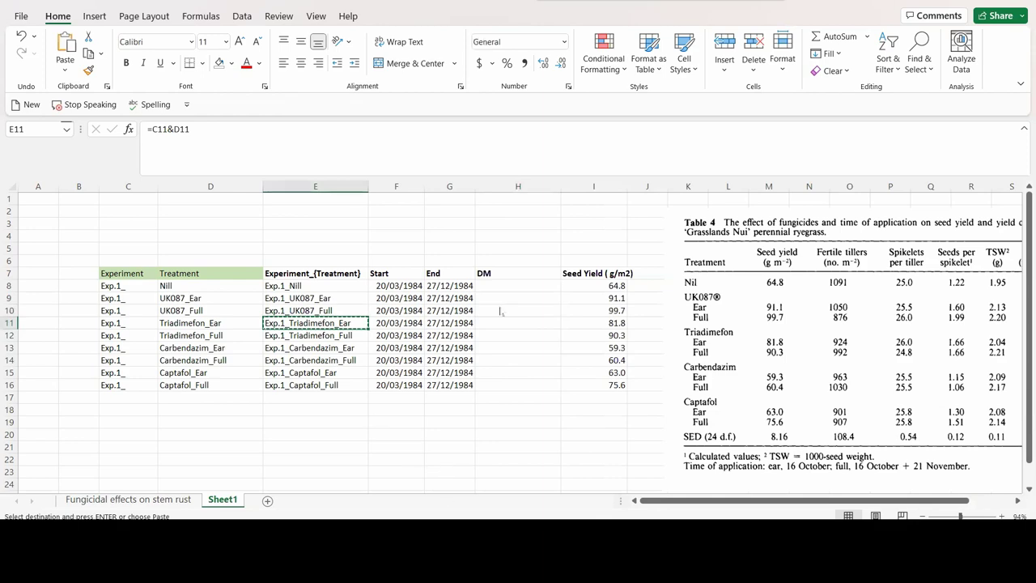
{"action": "key", "text": "alt+Tab"}
{"action": "key", "text": "ctrl+v"}
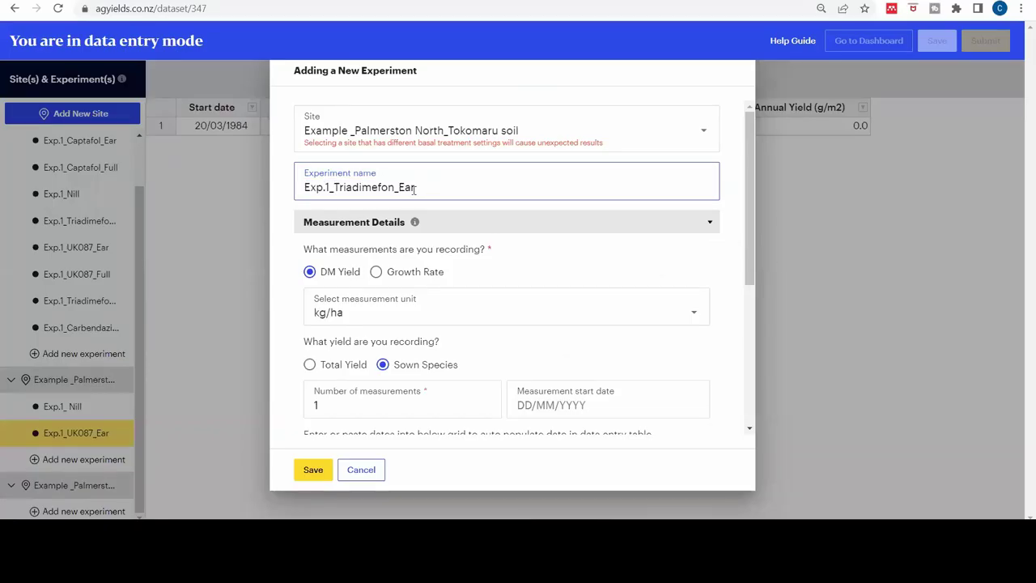
Set the measurement unit to g/m2 for Exp.1_Triadimefon_Ear, choose Yes for recording grain yield, and save the experiment.
{"action": "left_click", "coordinate": [363, 317]}
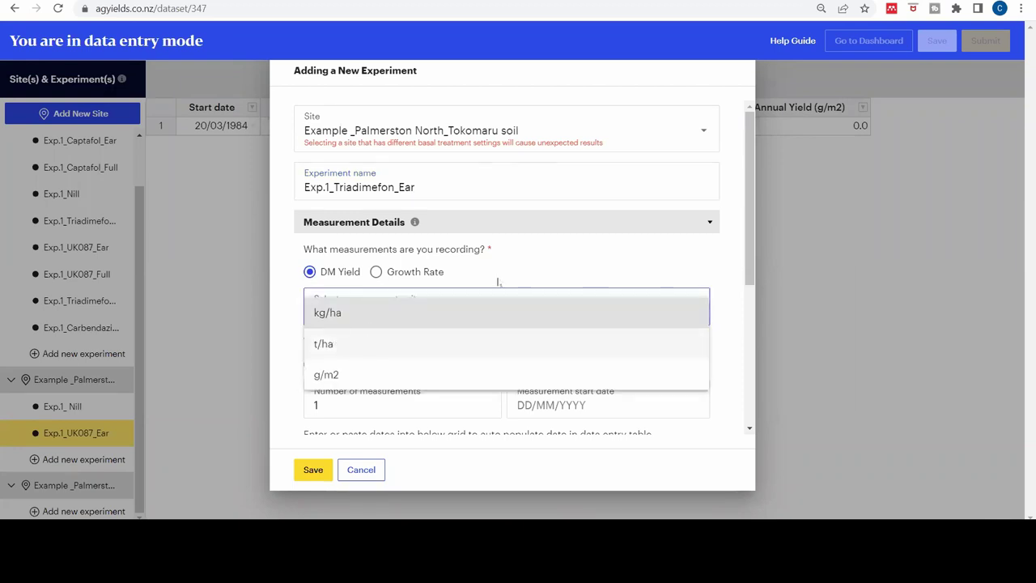
{"action": "scroll", "coordinate": [499, 282], "scroll_direction": "down", "scroll_amount": 3}
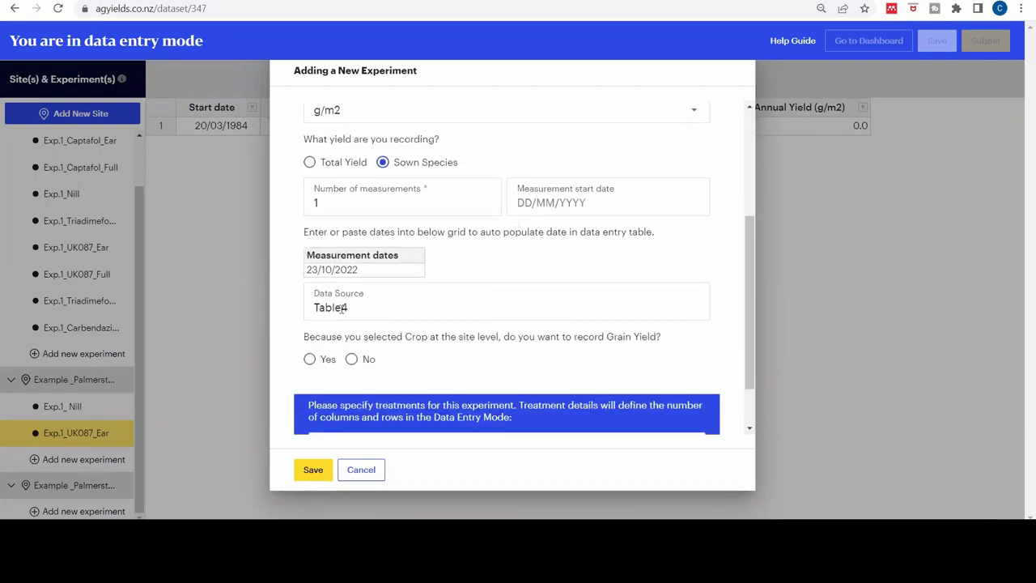
{"action": "left_click", "coordinate": [309, 359]}
{"action": "scroll", "coordinate": [585, 247], "scroll_direction": "down", "scroll_amount": 1}
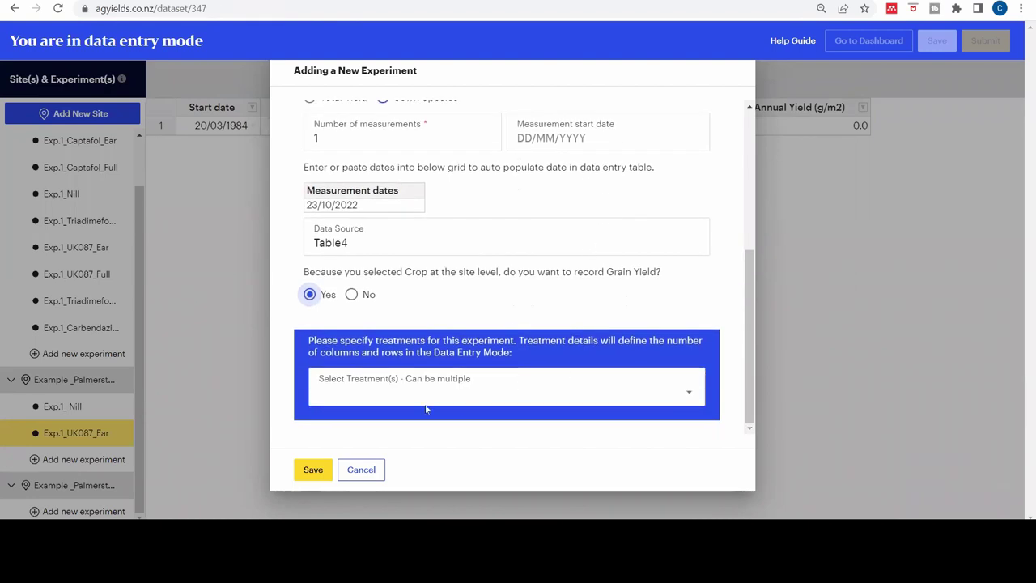
{"action": "left_click", "coordinate": [302, 472]}
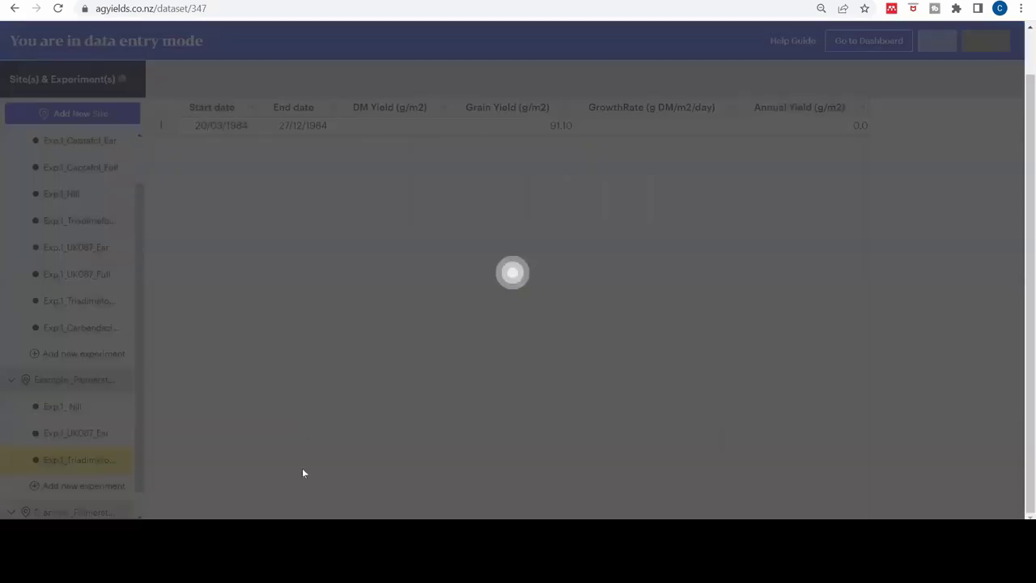
{"action": "scroll", "coordinate": [141, 323], "scroll_direction": "down", "scroll_amount": 1}
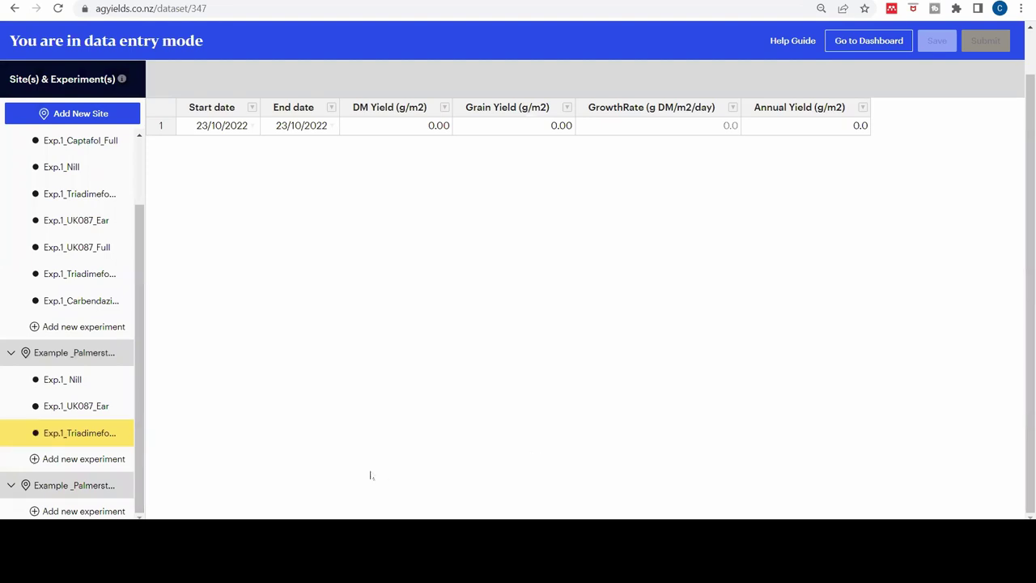
Duplicate an existing experiment and name the copy Exp.1_Captafol_Ear, using the name copied from the Excel sheet.
{"action": "left_click", "coordinate": [83, 510]}
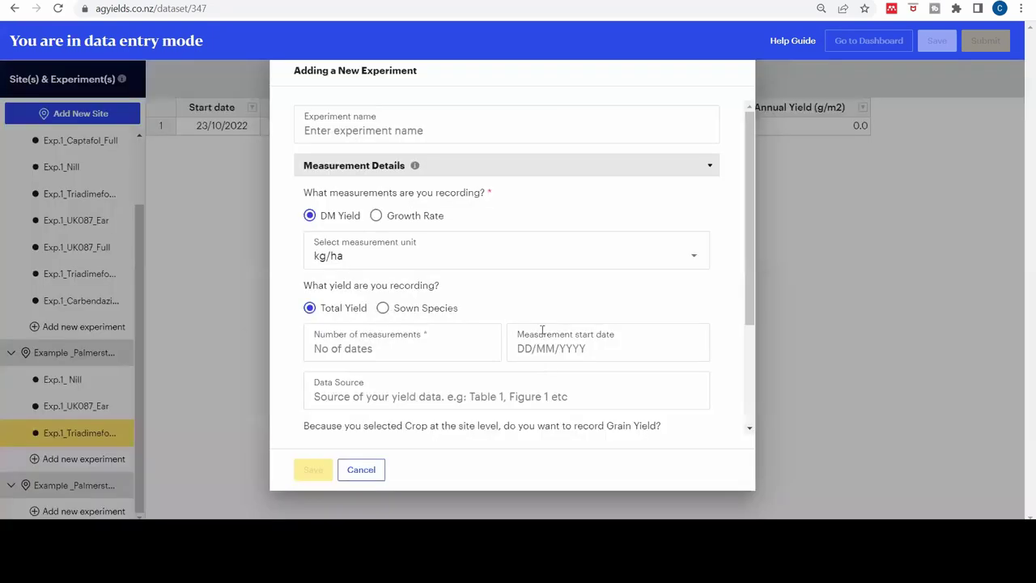
{"action": "key", "text": "Escape"}
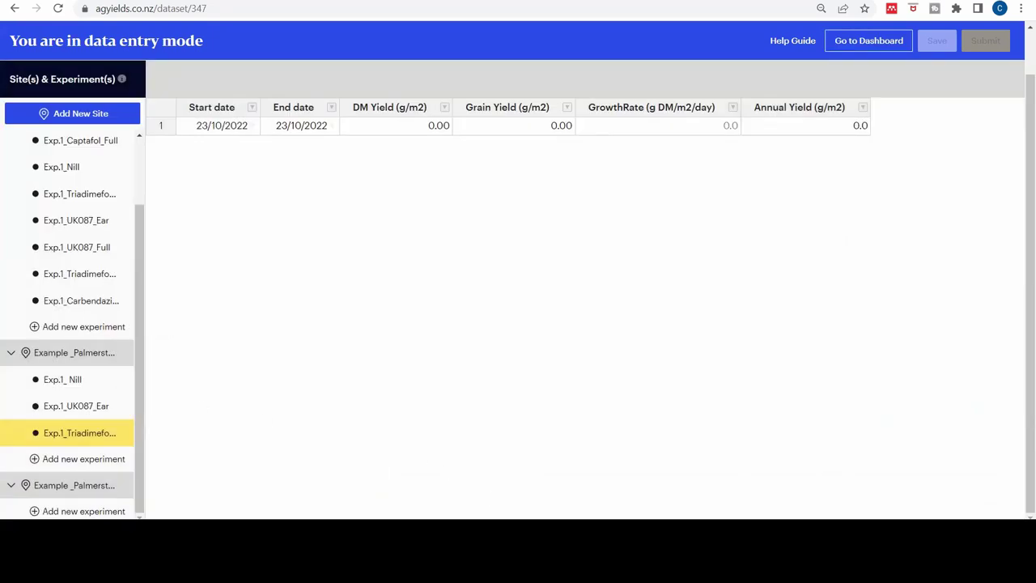
{"action": "key", "text": "alt+Tab"}
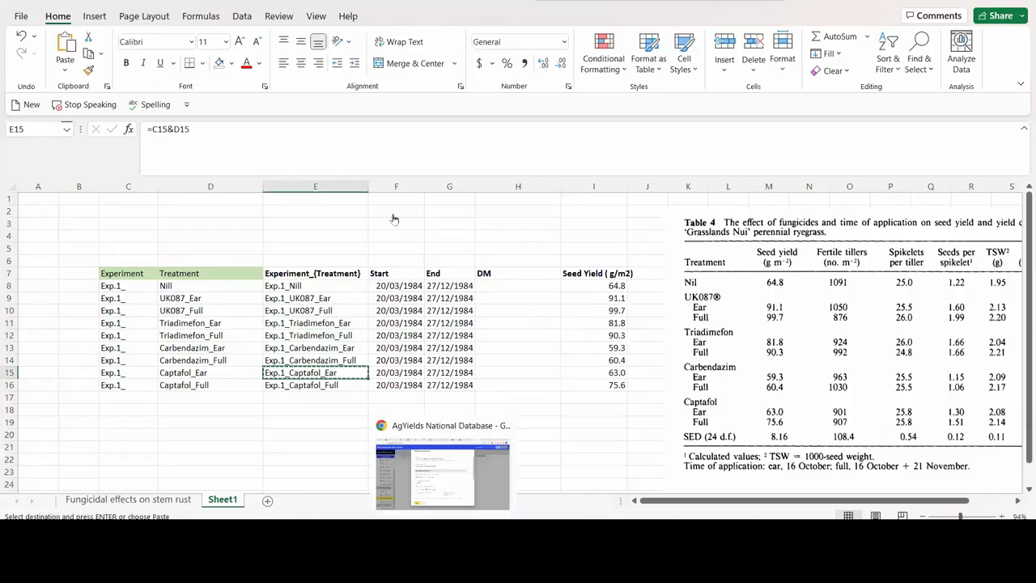
{"action": "key", "text": "alt+Tab"}
{"action": "key", "text": "ctrl+v"}
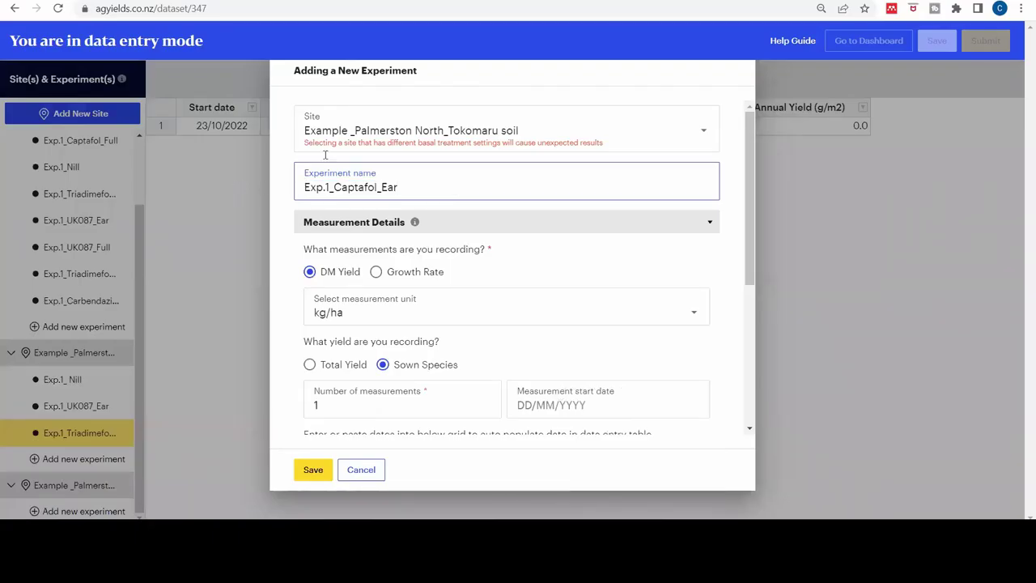
Set the measurement unit to g/m2 for Exp.1_Captafol_Ear, choose Yes for recording grain yield, and save the experiment.
{"action": "left_click", "coordinate": [372, 316]}
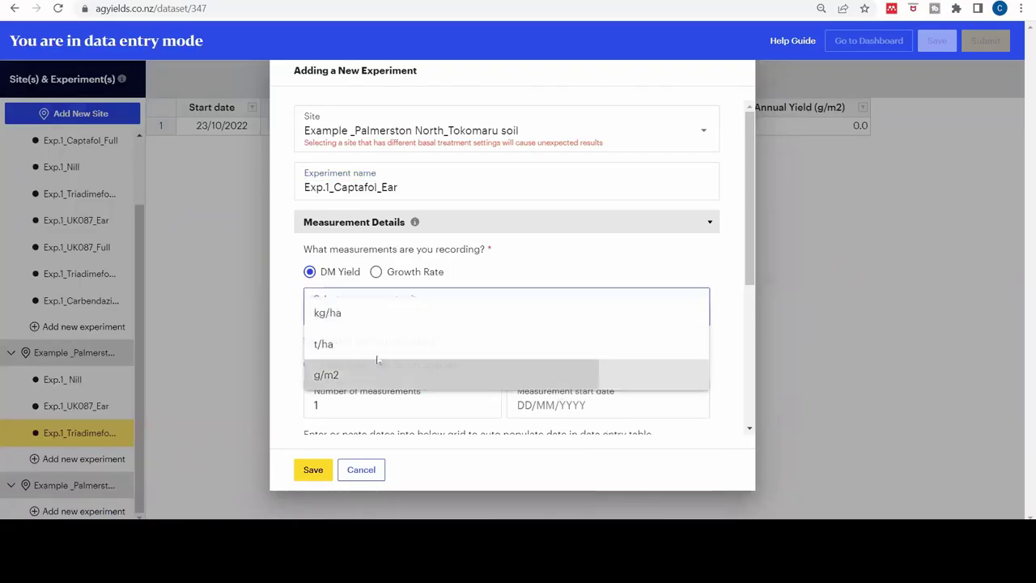
{"action": "left_click", "coordinate": [377, 370]}
{"action": "scroll", "coordinate": [362, 386], "scroll_direction": "down", "scroll_amount": 3}
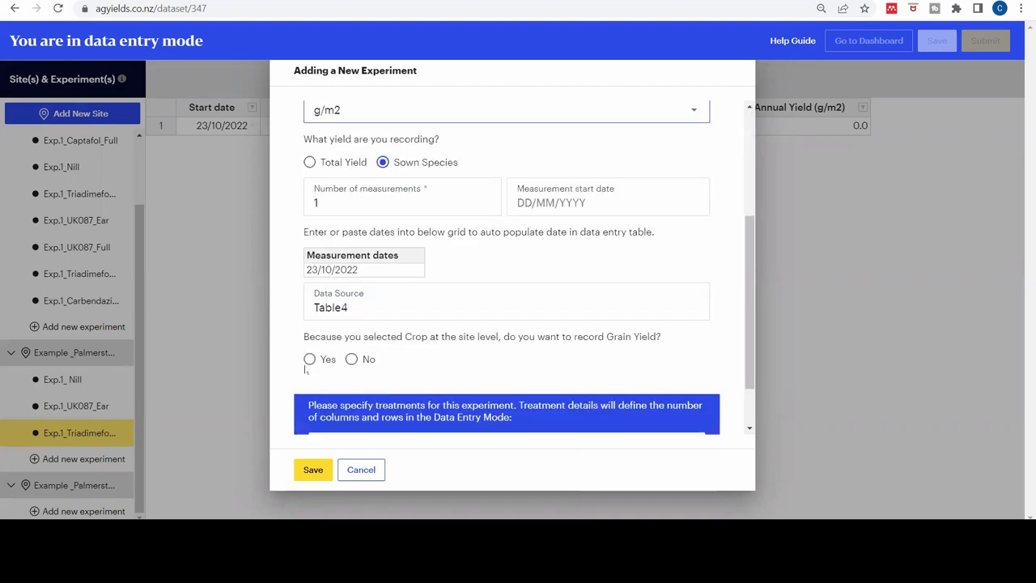
{"action": "left_click", "coordinate": [309, 358]}
{"action": "scroll", "coordinate": [396, 348], "scroll_direction": "down", "scroll_amount": 1}
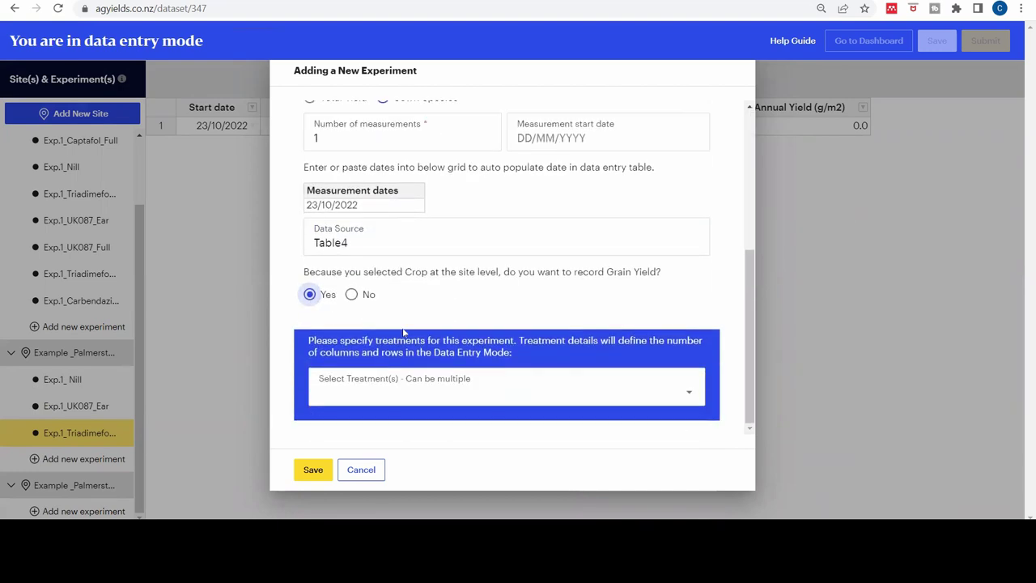
{"action": "left_click", "coordinate": [313, 474]}
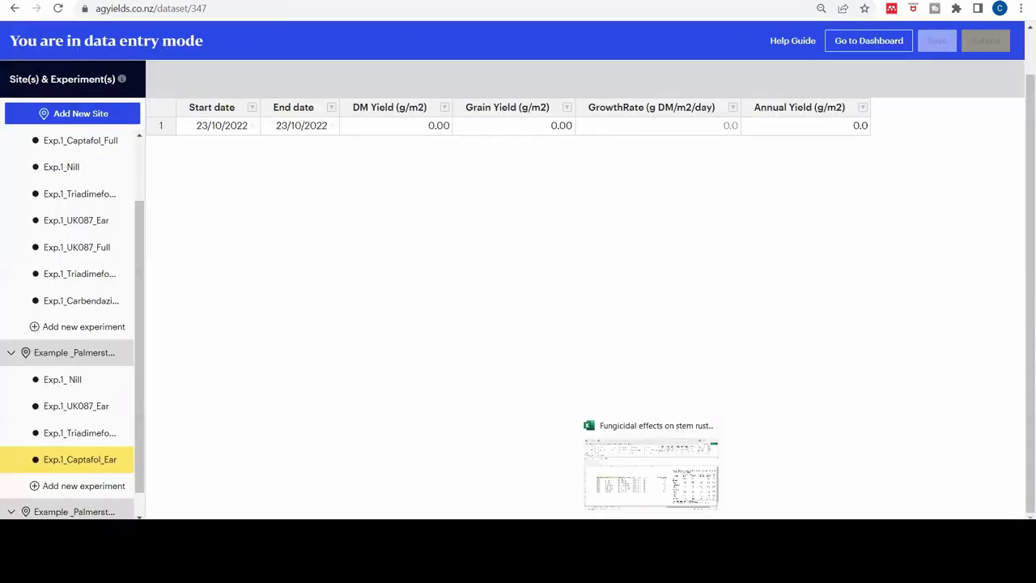
Copy the Exp.1_Captafol_Ear dates 20/03/1984 and 27/12/1984 and seed yield 63.0 from the Excel sheet into the experiment's AgYields data row.
{"action": "left_click", "coordinate": [652, 534]}
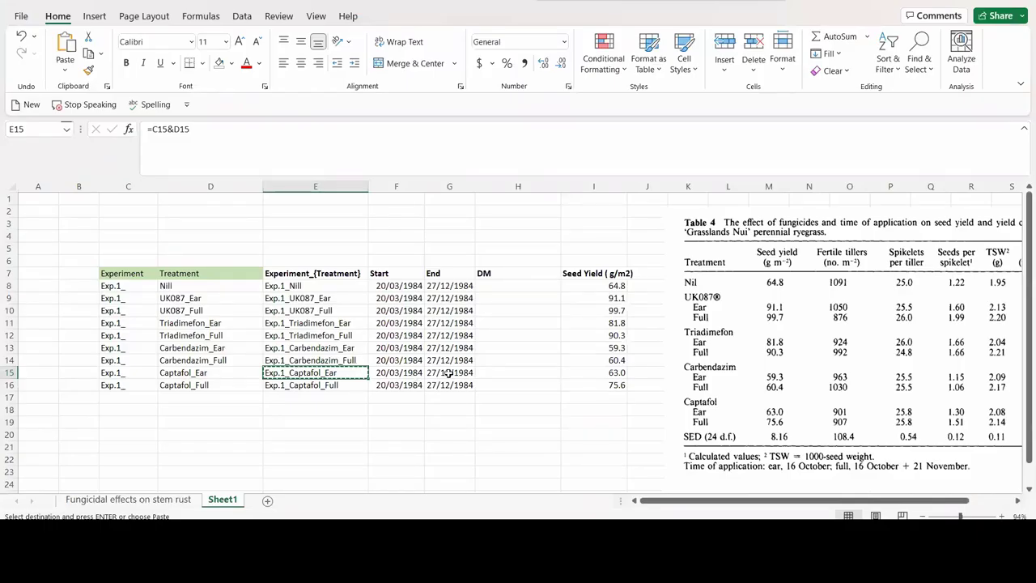
{"action": "left_click_drag", "start_coordinate": [396, 372], "coordinate": [615, 372]}
{"action": "key", "text": "ctrl+c"}
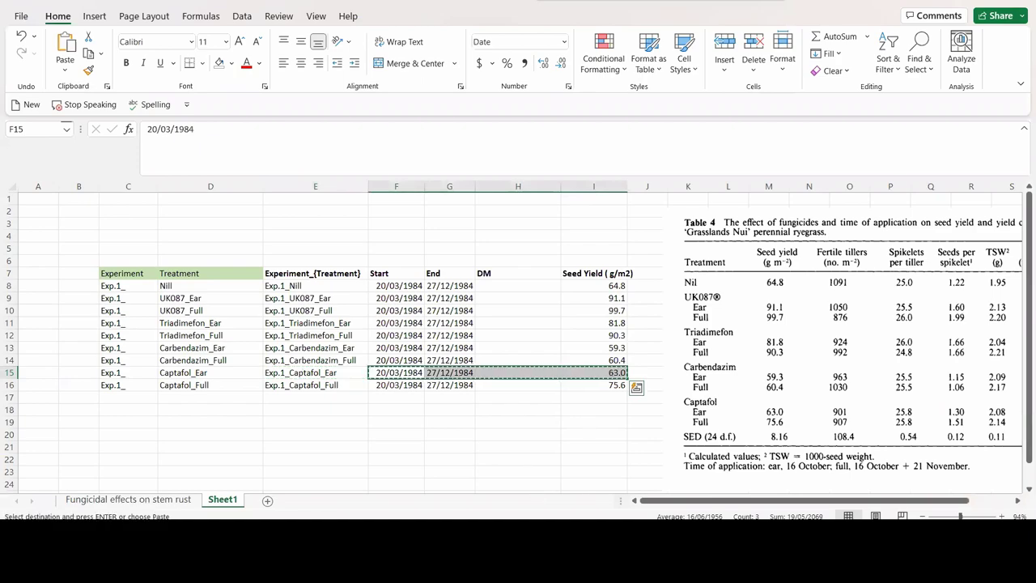
{"action": "key", "text": "alt+Tab"}
{"action": "key", "text": "ctrl+v"}
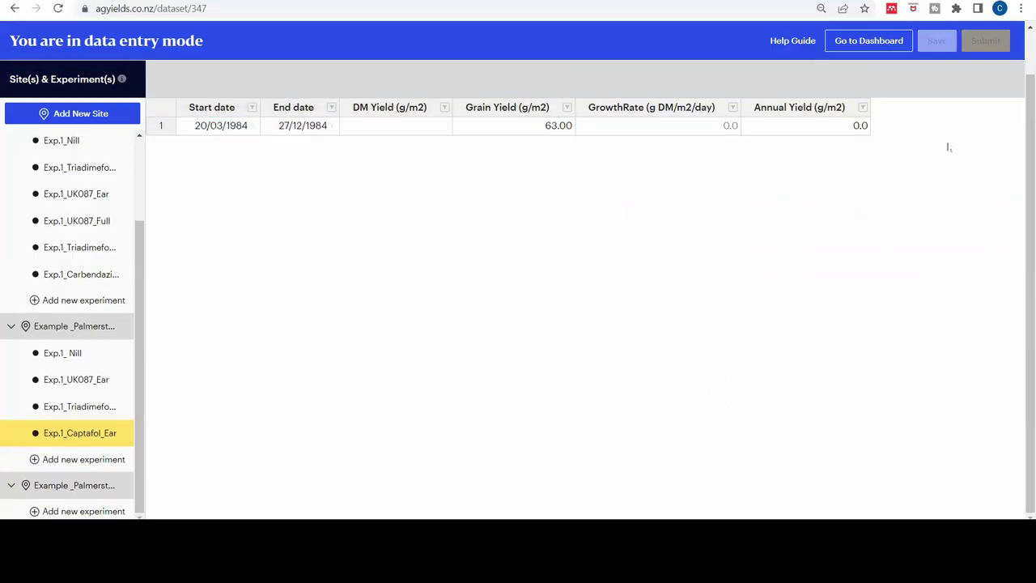
Return to the AgYields dashboard and download the draft dataset about fungicidal effects on stem rust.
{"action": "left_click", "coordinate": [890, 41]}
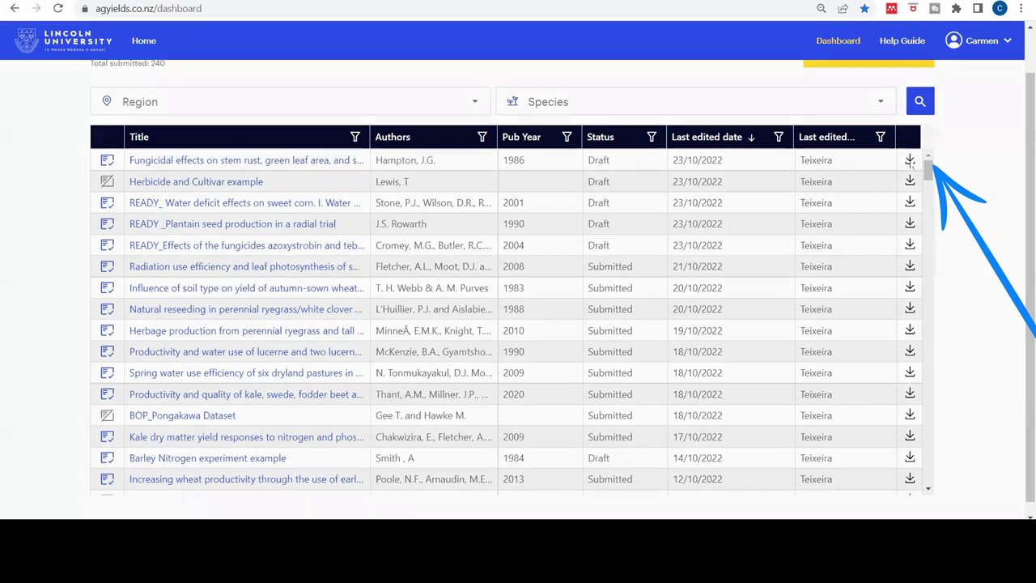
{"action": "left_click", "coordinate": [910, 161]}
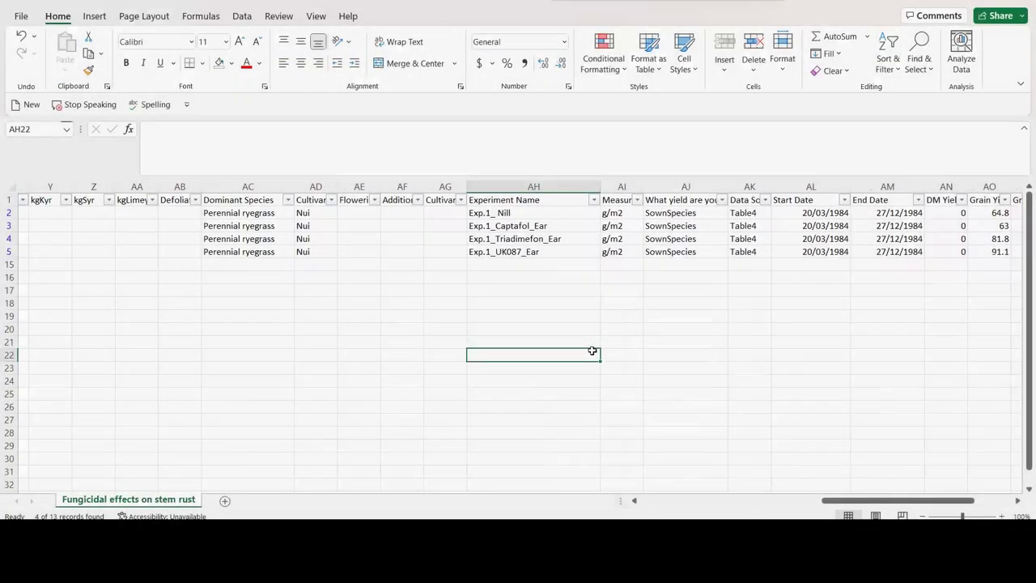
Examine the entries in the Experiment Name column AH of the downloaded workbook in Excel.
{"action": "left_click", "coordinate": [512, 213]}
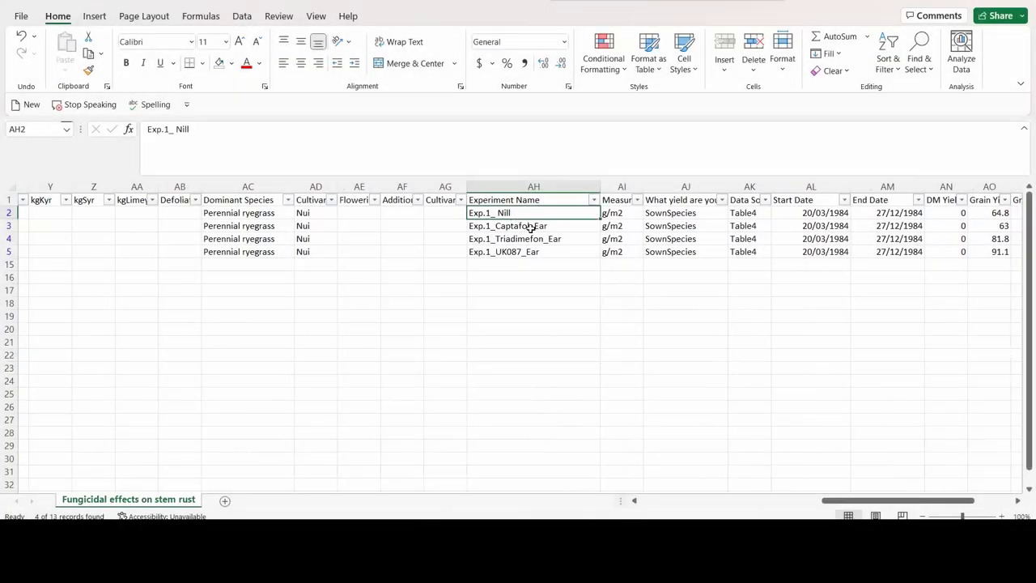
{"action": "left_click", "coordinate": [531, 227]}
{"action": "left_click", "coordinate": [557, 238]}
{"action": "left_click", "coordinate": [571, 252]}
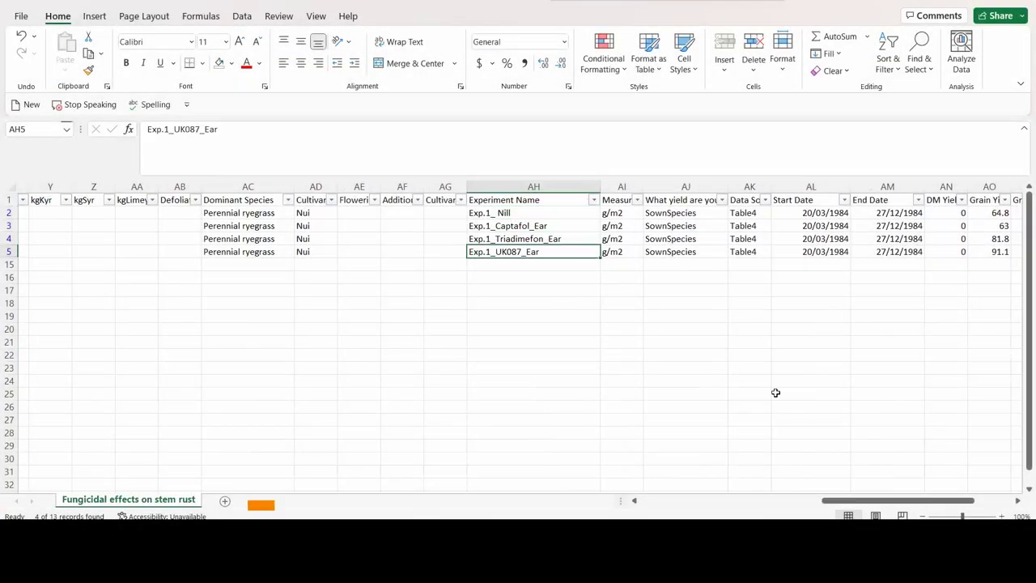
{"action": "left_click", "coordinate": [750, 419]}
{"action": "left_click_drag", "start_coordinate": [553, 200], "coordinate": [599, 267]}
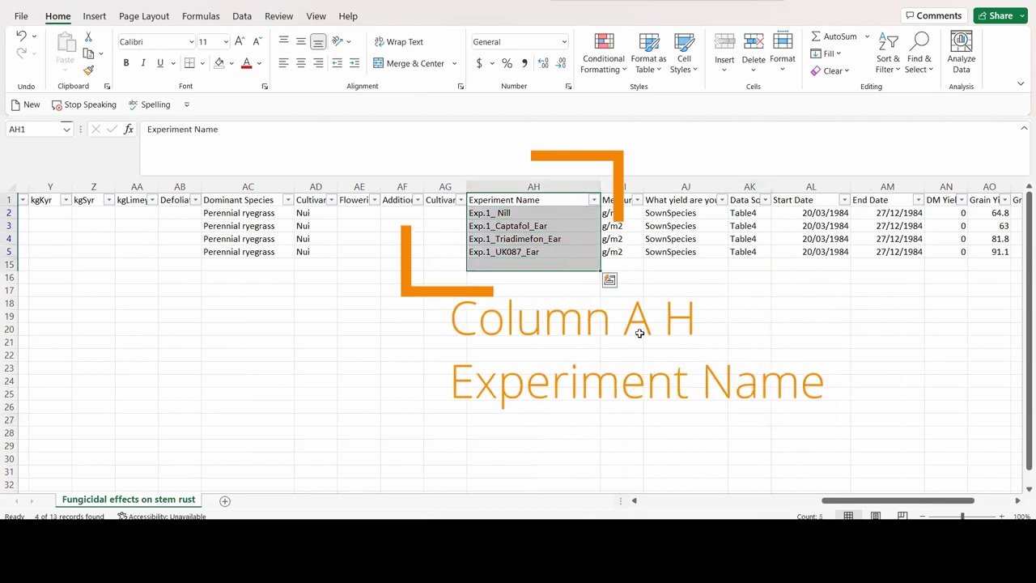
{"action": "left_click", "coordinate": [685, 373]}
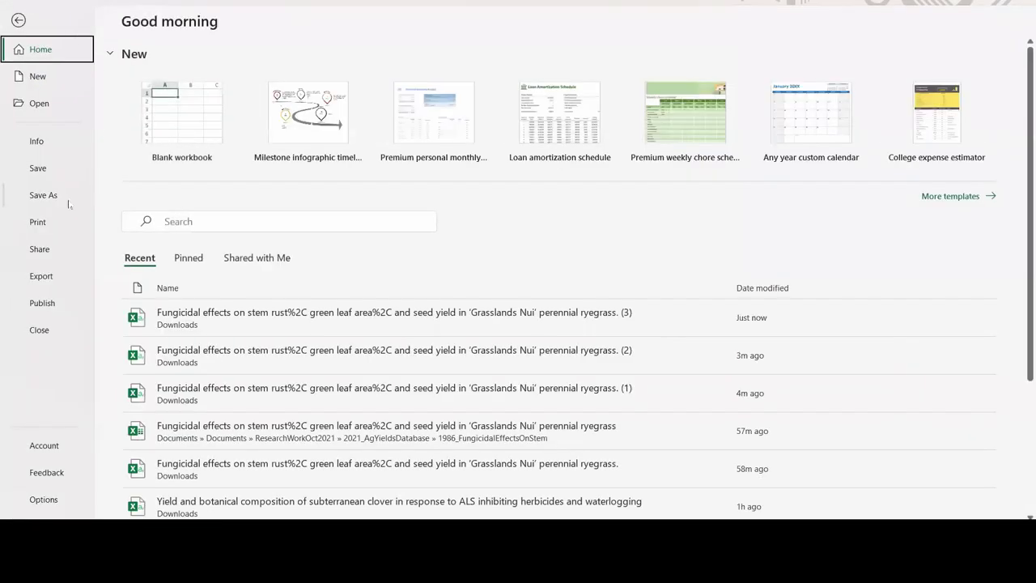
Open the Save As options for the downloaded dataset workbook.
{"action": "left_click", "coordinate": [45, 195]}
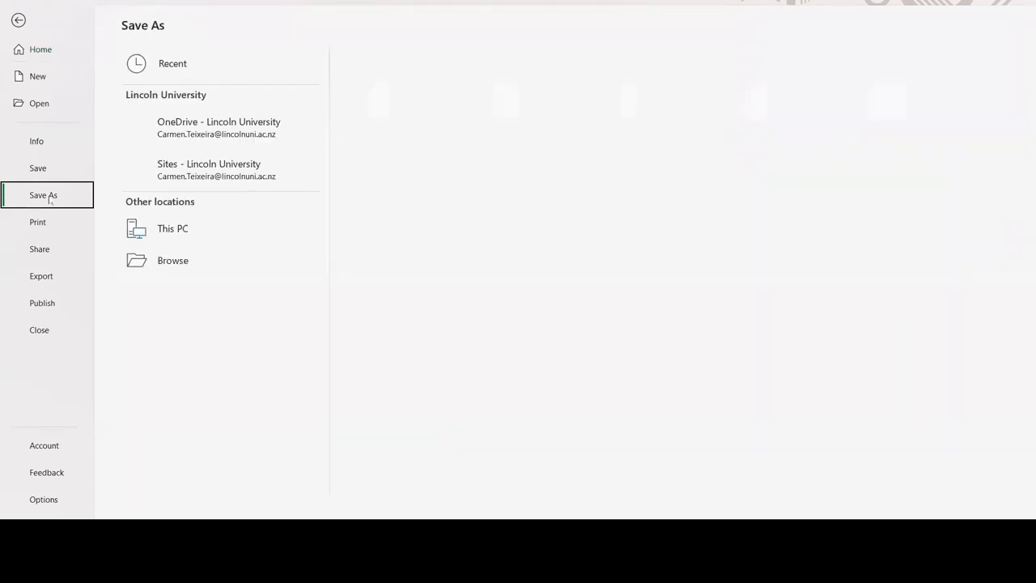